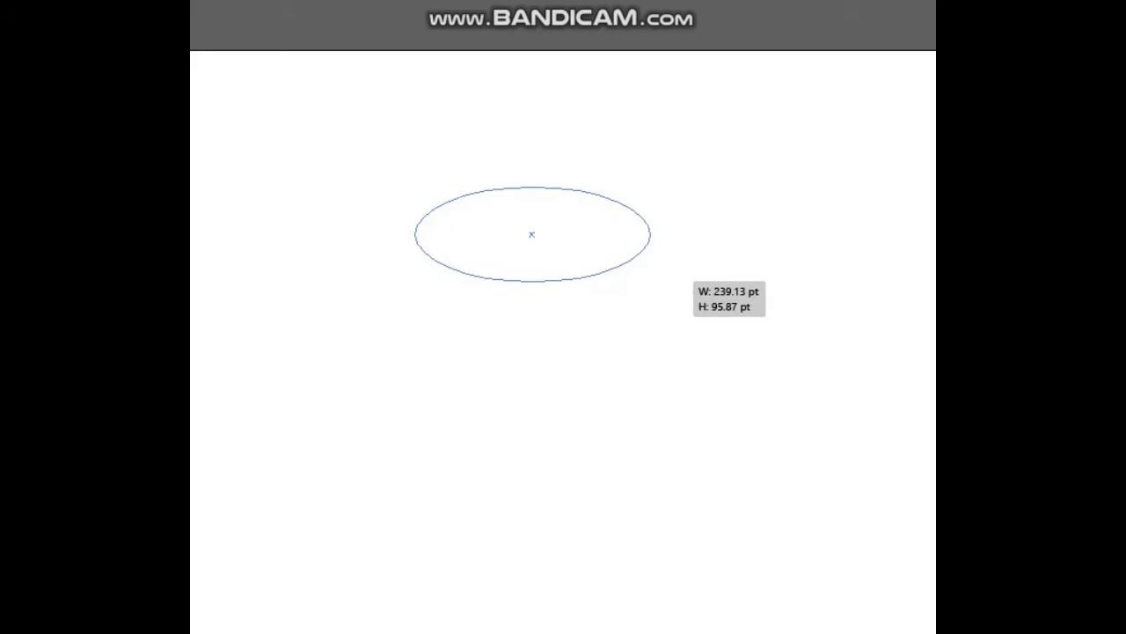
Draw an ellipse with a 2 pt stroke near the top and flatten its bottom into a dome
drag(415, 185, 662, 353)
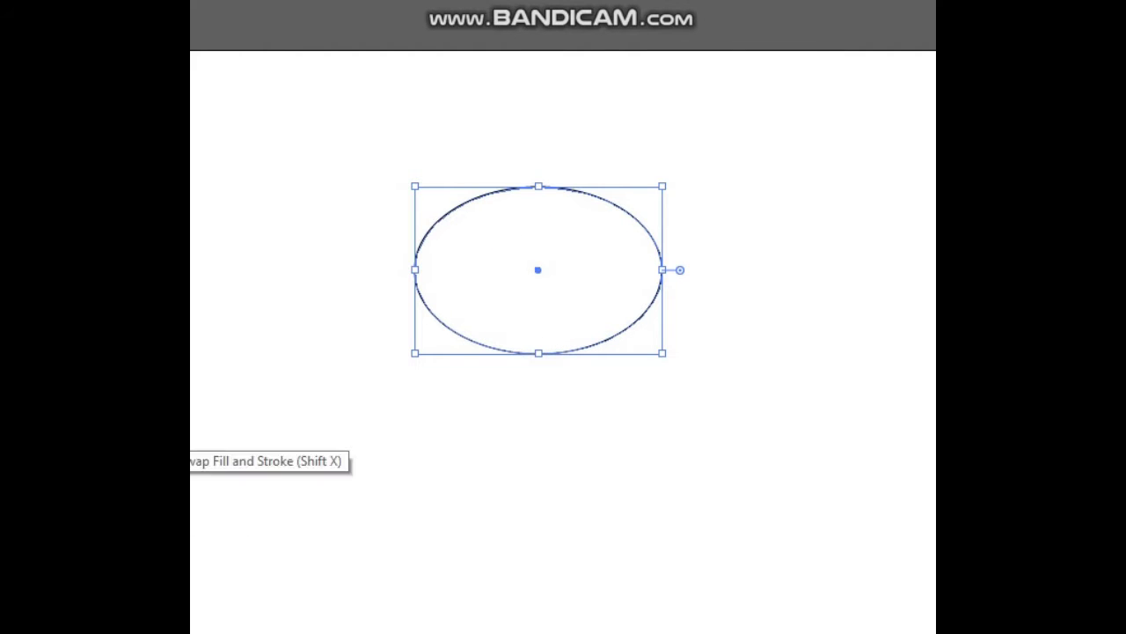
click(493, 34)
click(492, 58)
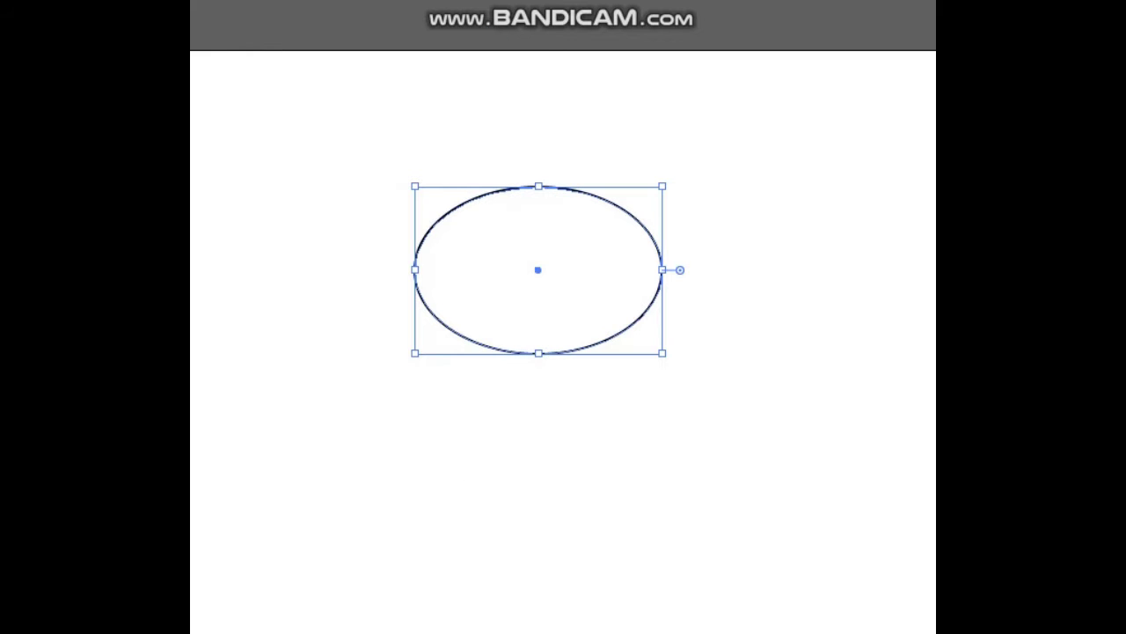
drag(538, 353, 538, 284)
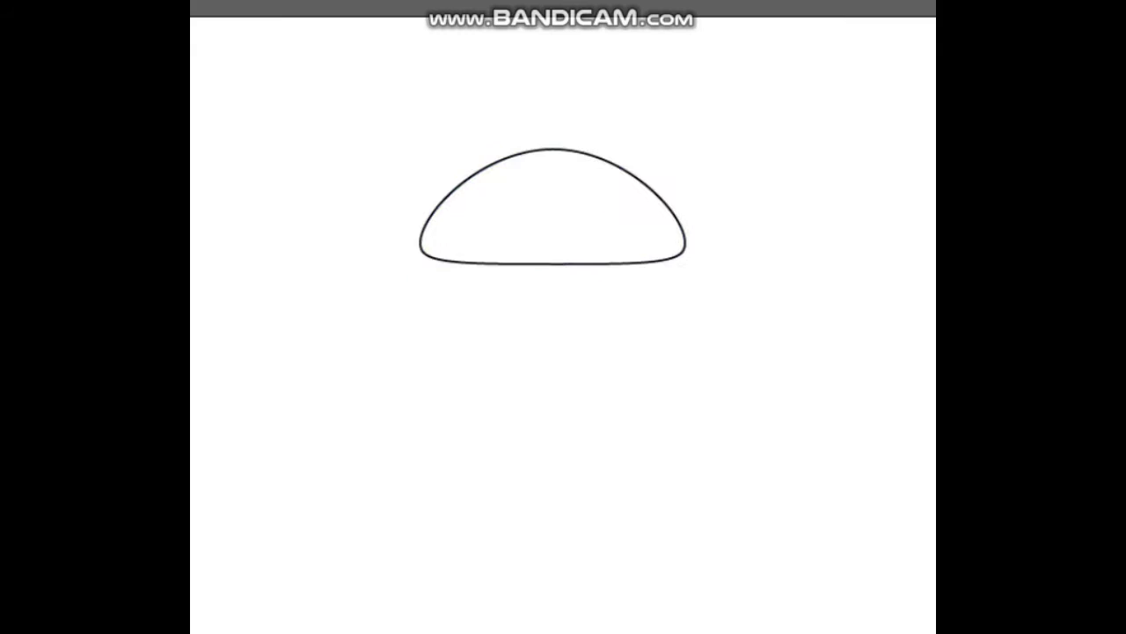
Add a rounded cheese bar under the dome, reorder it, and pull its bottom edge into a drip
drag(434, 258, 674, 284)
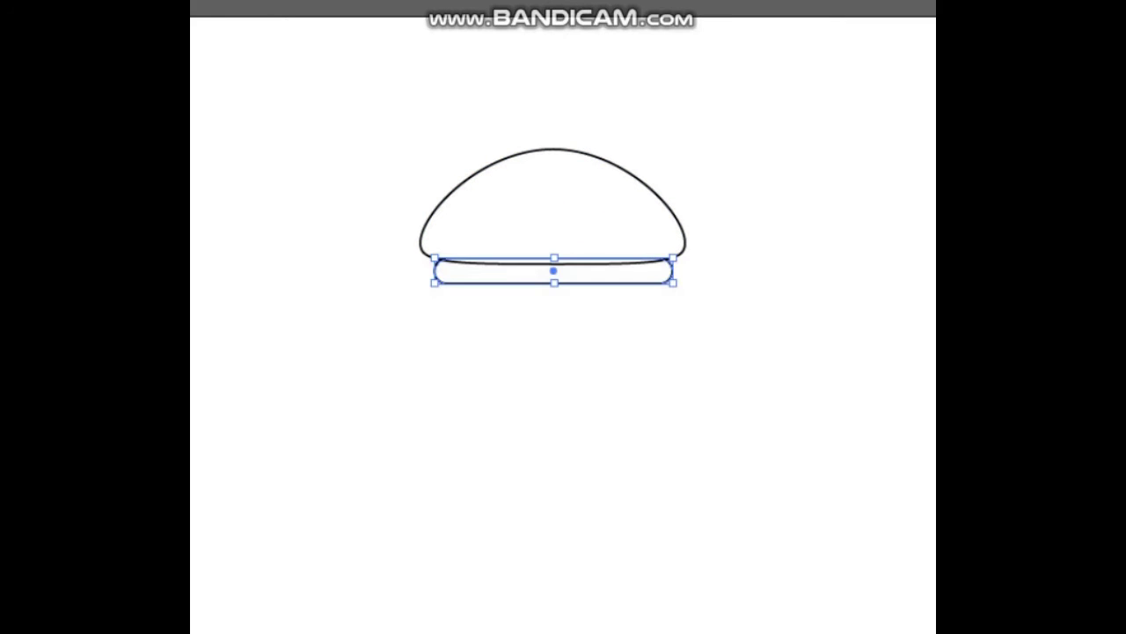
right_click(579, 278)
mouse_move(645, 564)
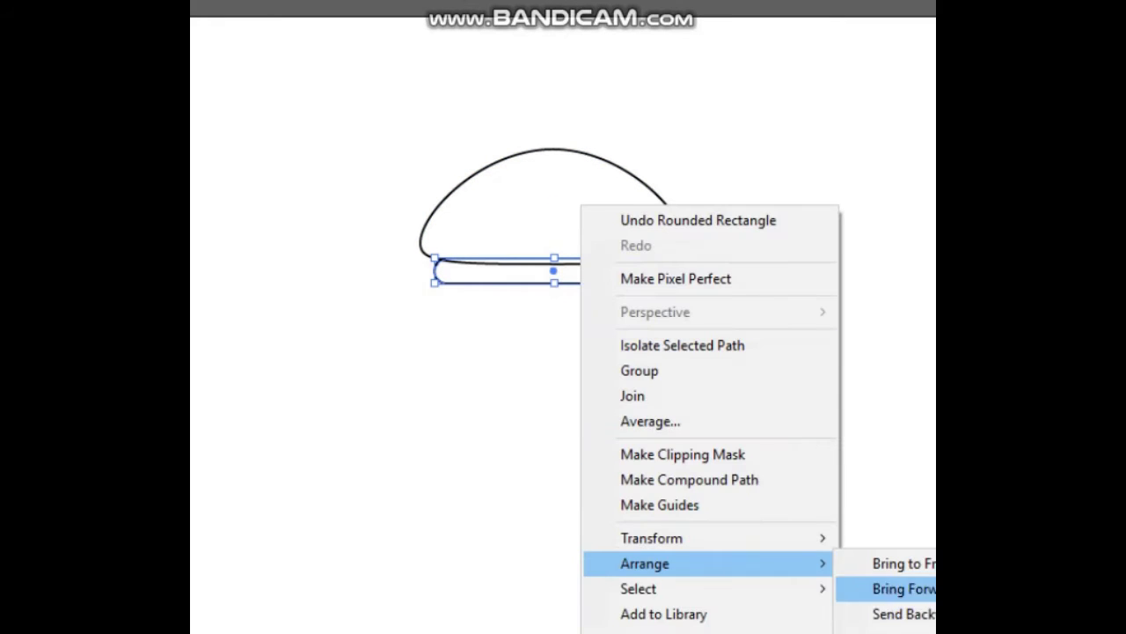
click(880, 611)
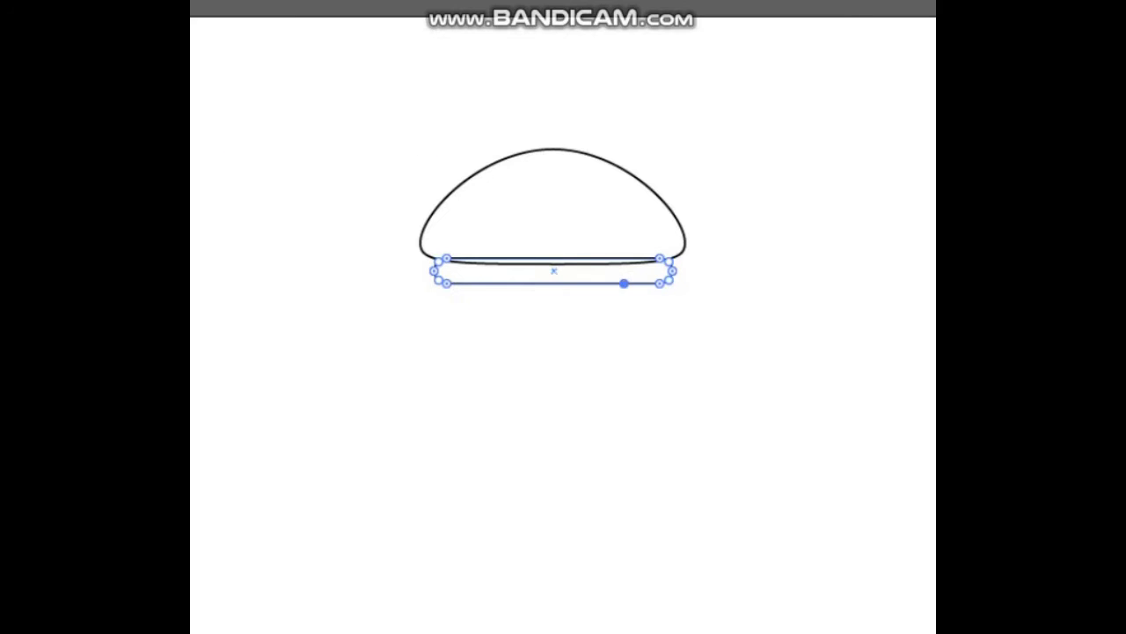
drag(624, 283, 632, 304)
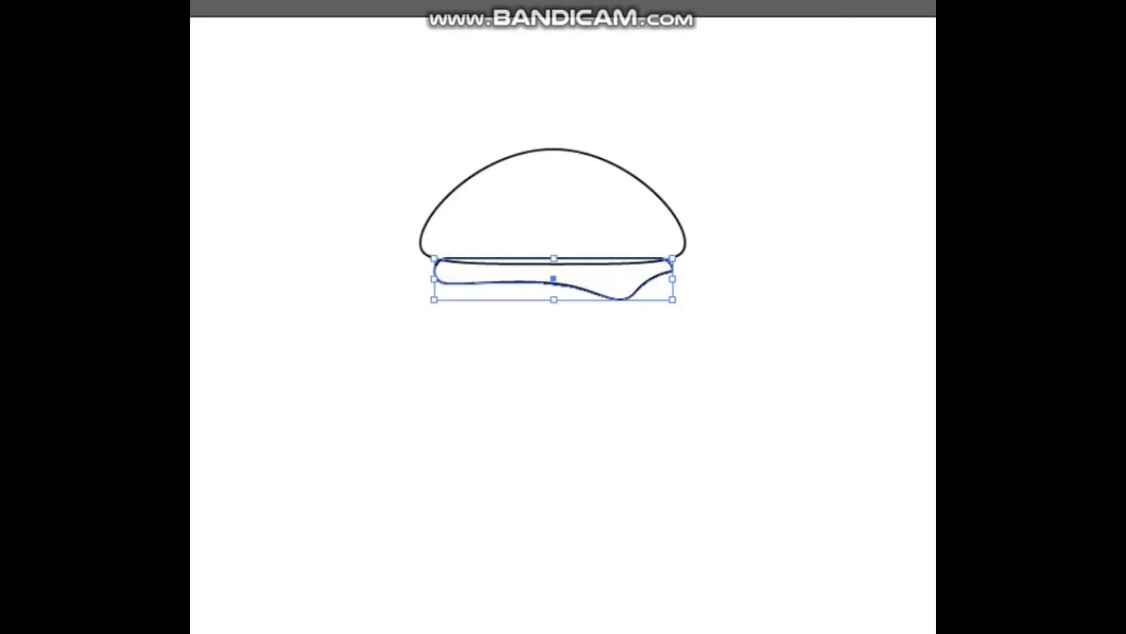
Add two side-by-side rounded tomato slices behind the cheese, adjusting the right slice's width
drag(435, 282, 568, 305)
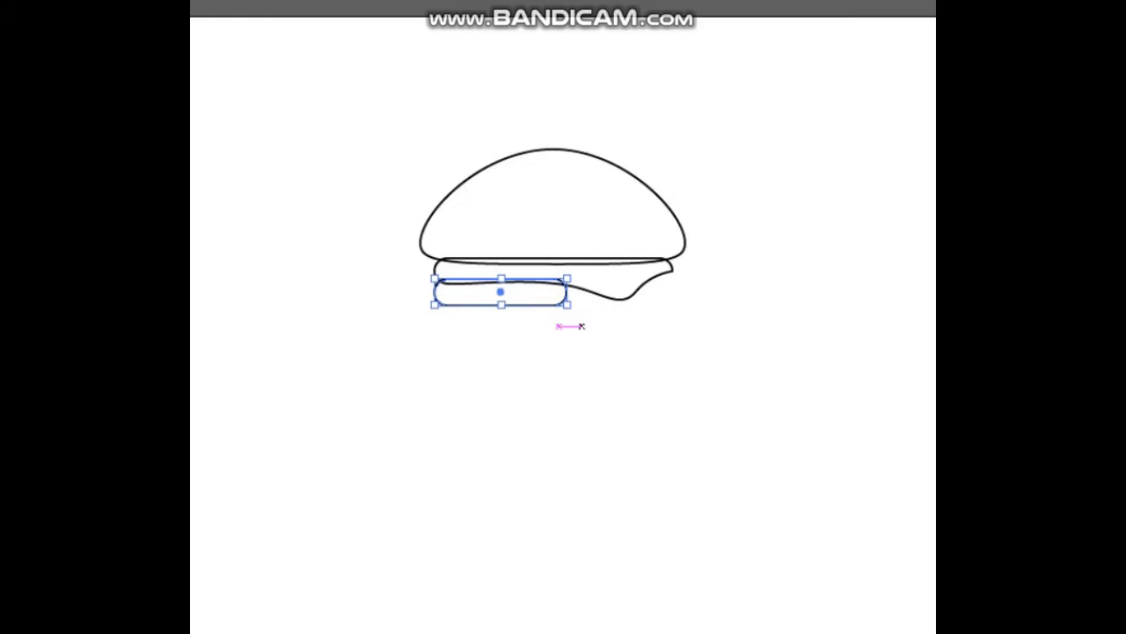
mouse_move(472, 306)
mouse_down()
mouse_move(624, 313)
mouse_move(560, 287)
mouse_up()
drag(597, 336, 553, 301)
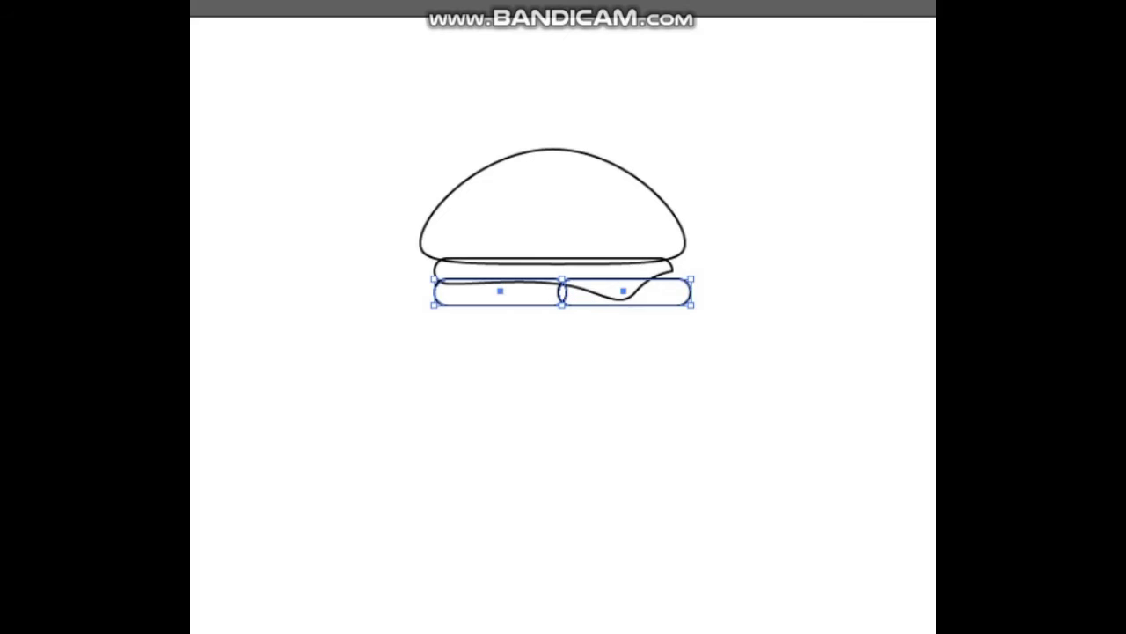
right_click(619, 304)
click(907, 344)
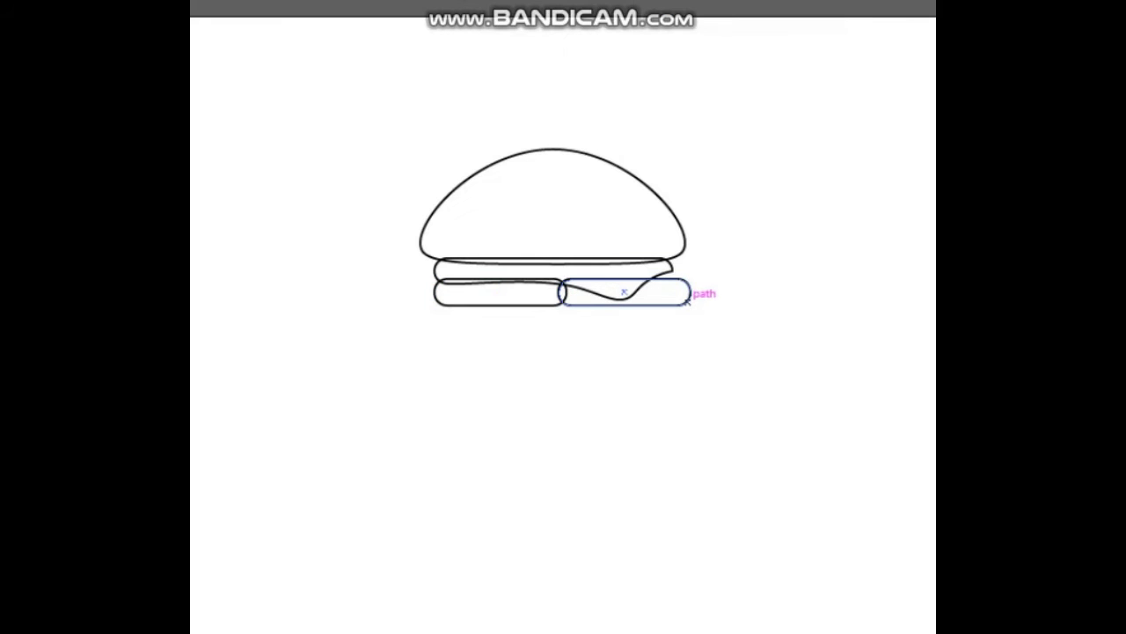
mouse_move(688, 299)
mouse_down()
mouse_move(669, 299)
mouse_move(679, 292)
mouse_up()
shift+click(673, 264)
click(671, 271)
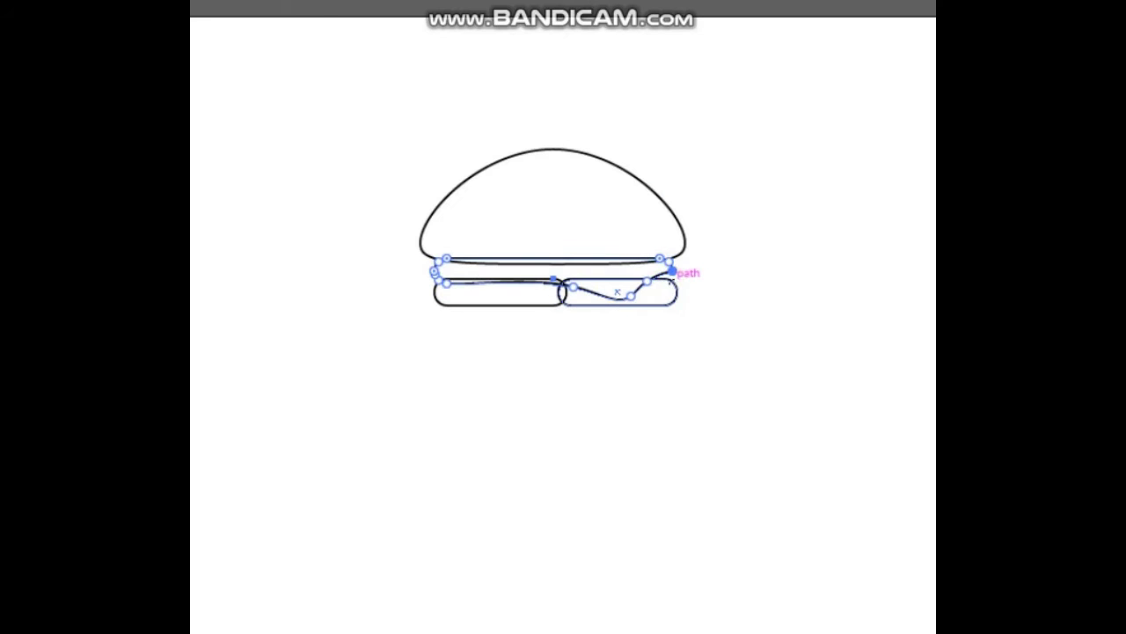
key(ctrl+shift+a)
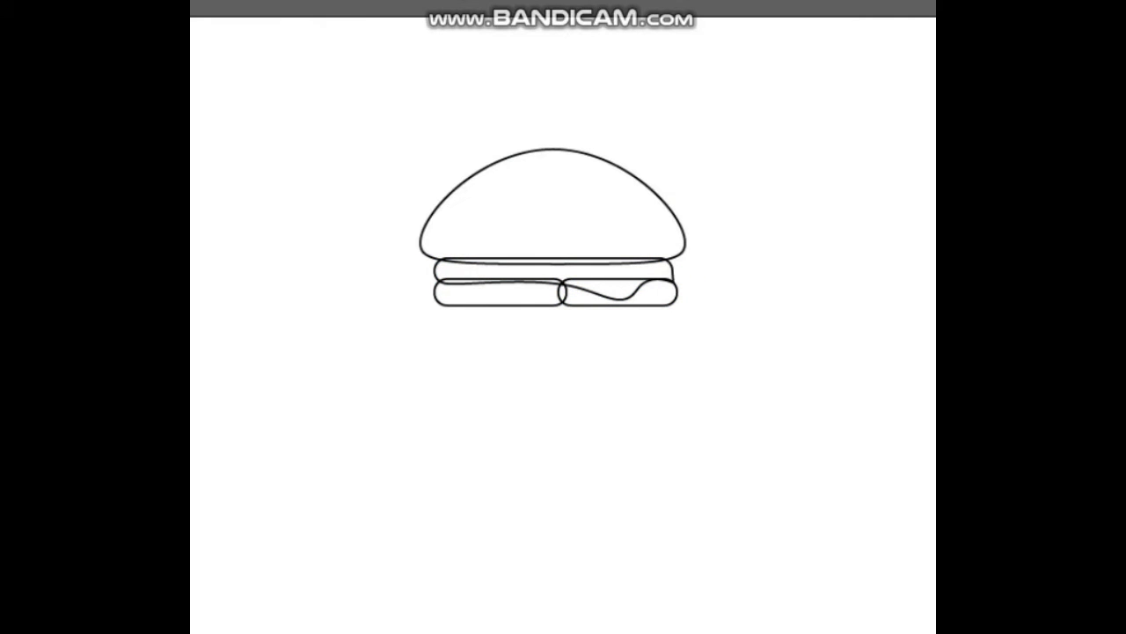
Add a rounded patty bar, widened and centred under the tomato slices
mouse_move(434, 306)
mouse_down()
mouse_move(687, 358)
mouse_move(662, 333)
mouse_up()
drag(434, 331, 428, 328)
drag(687, 332, 684, 328)
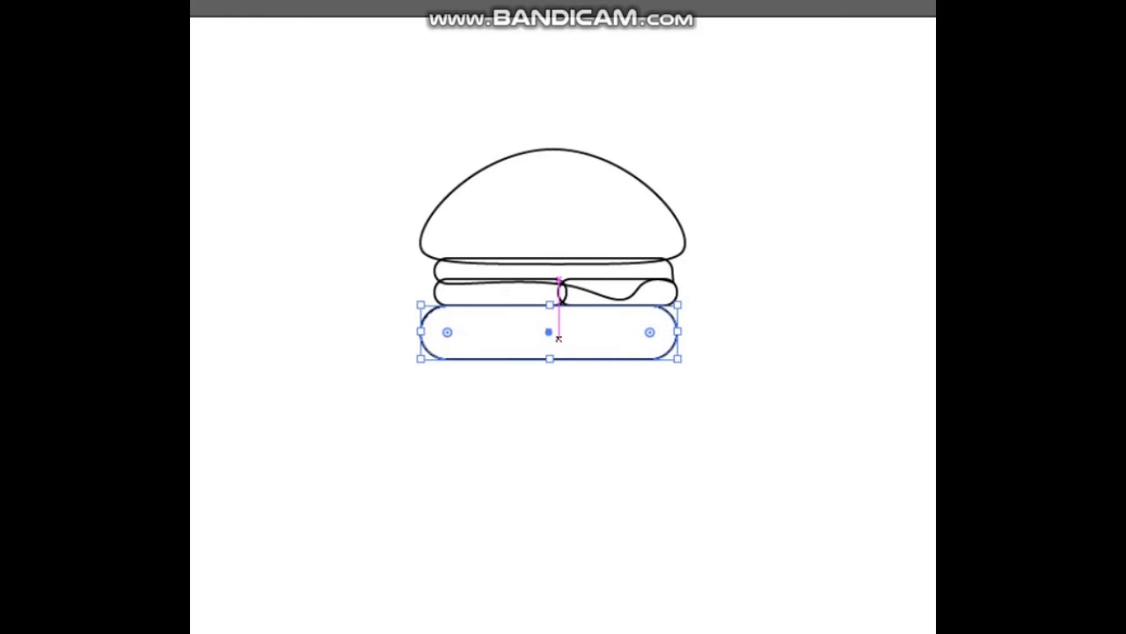
drag(547, 332, 559, 332)
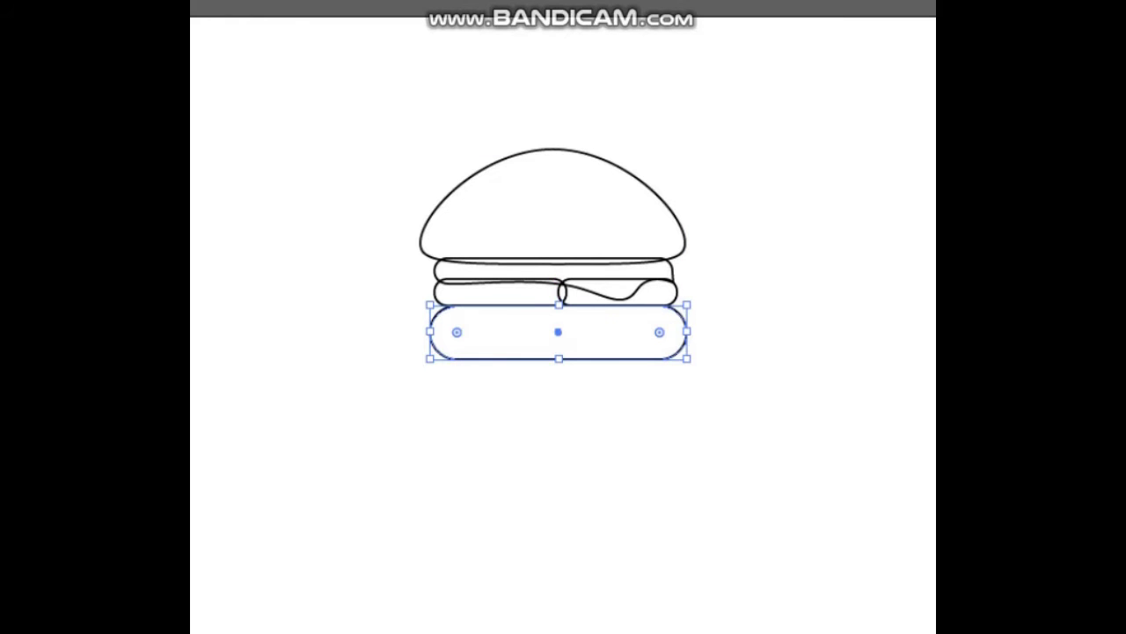
key(ctrl+shift+a)
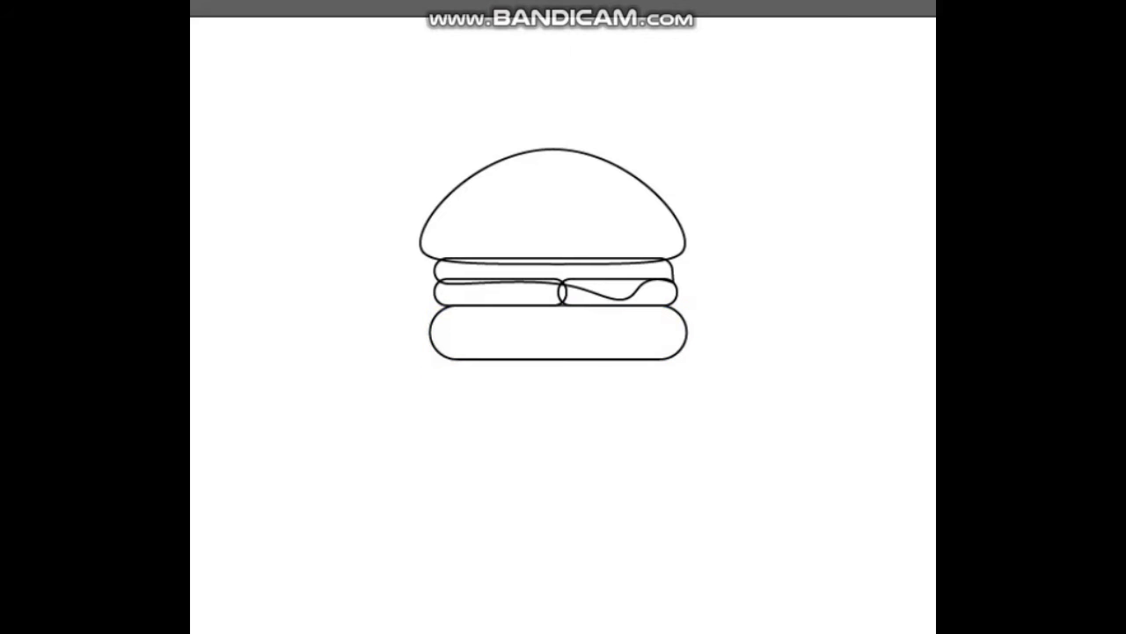
Draw a lettuce bar below the patty and shape its bottom edge into waves
drag(421, 348, 687, 386)
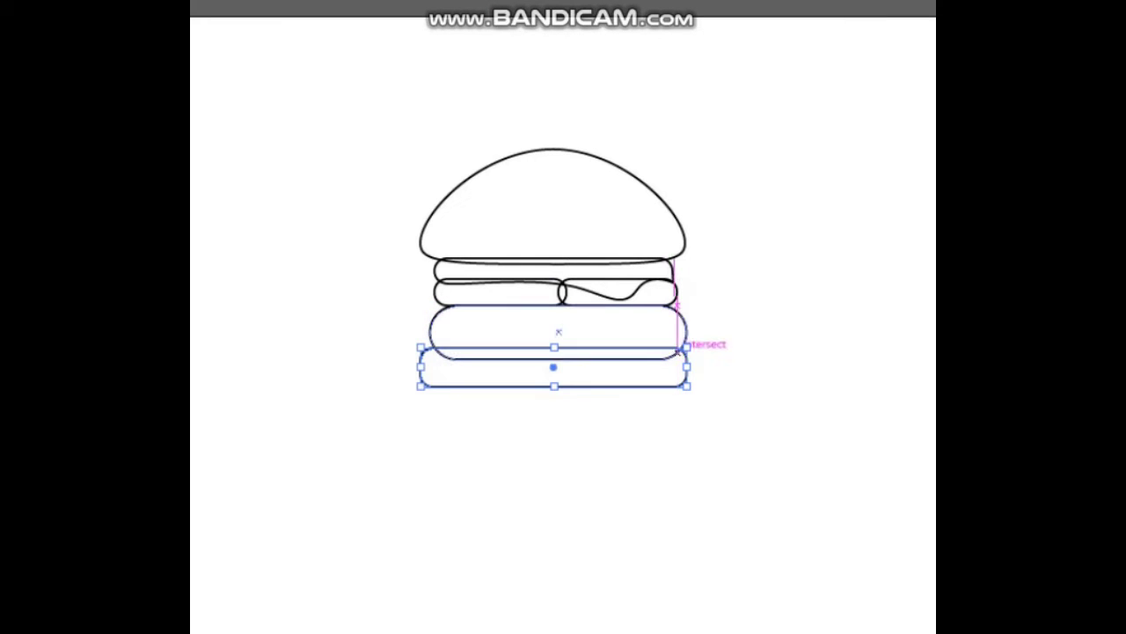
right_click(630, 380)
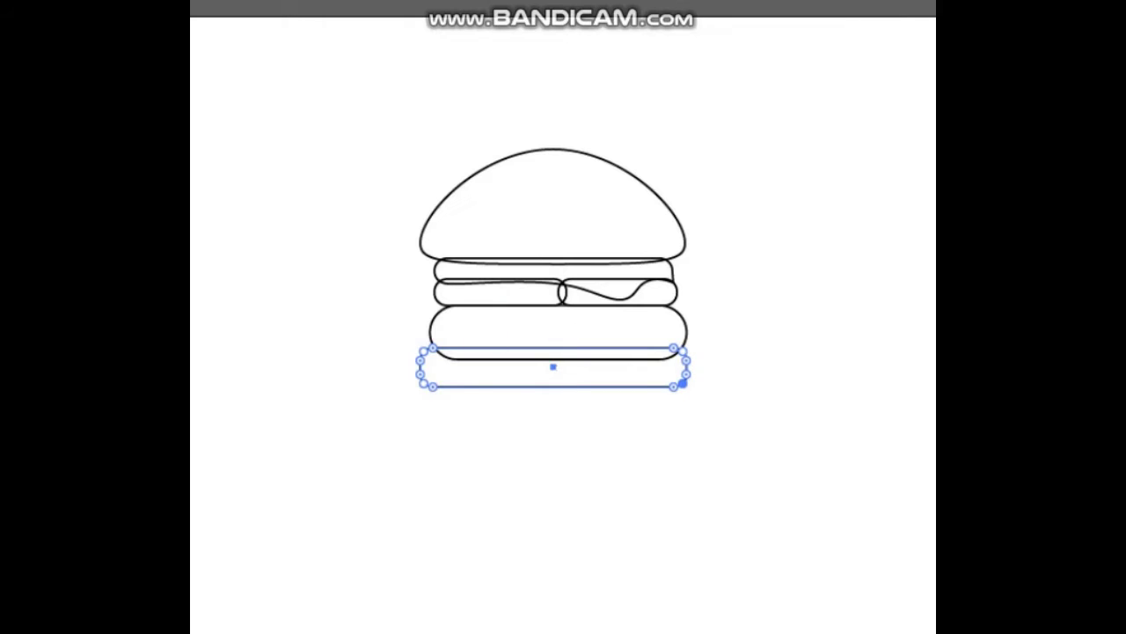
drag(433, 386, 433, 399)
click(486, 385)
drag(539, 388, 537, 406)
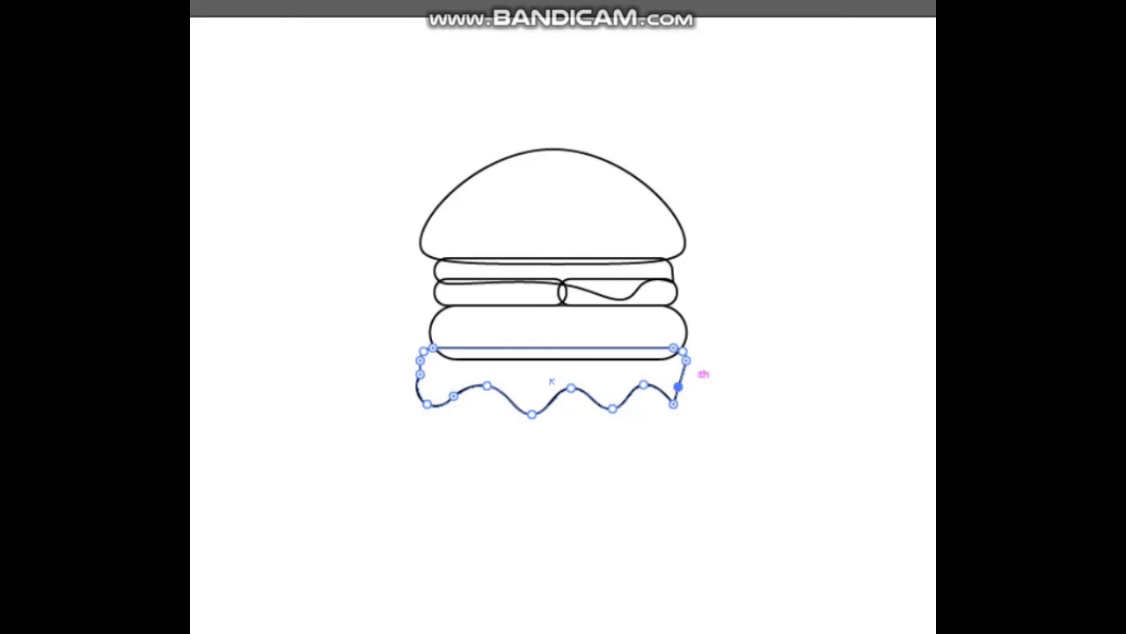
key(v)
key(ctrl+shift+a)
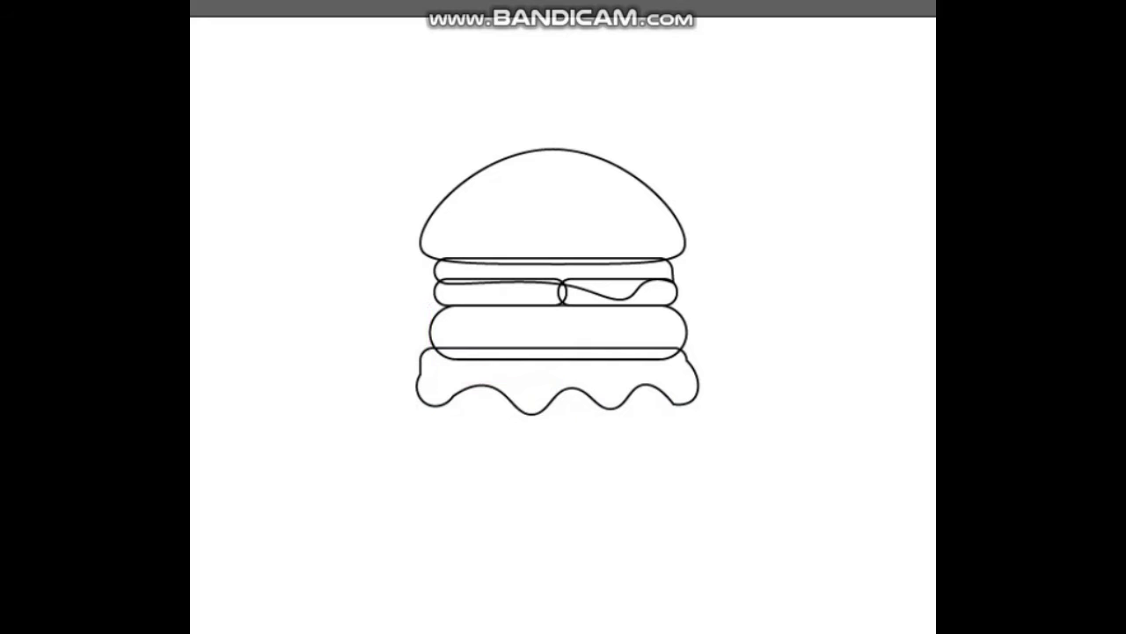
Draw a rounded bottom bun over the lettuce and even out its width and position
drag(418, 373, 700, 459)
mouse_move(435, 390)
mouse_down()
mouse_move(443, 431)
mouse_move(455, 412)
mouse_up()
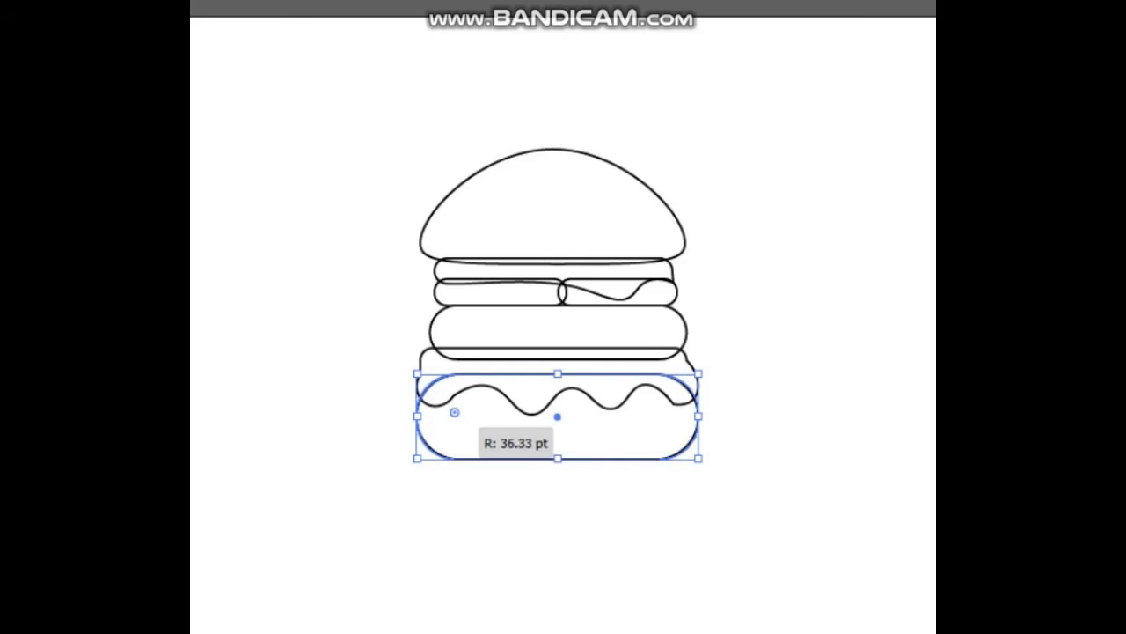
drag(700, 416, 708, 416)
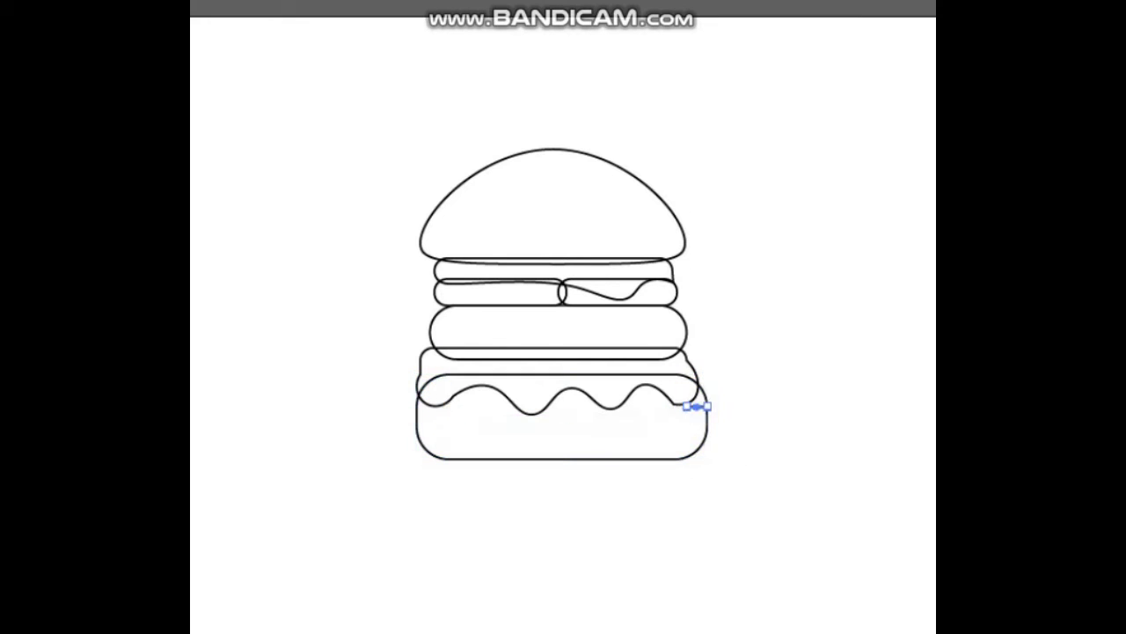
click(697, 406)
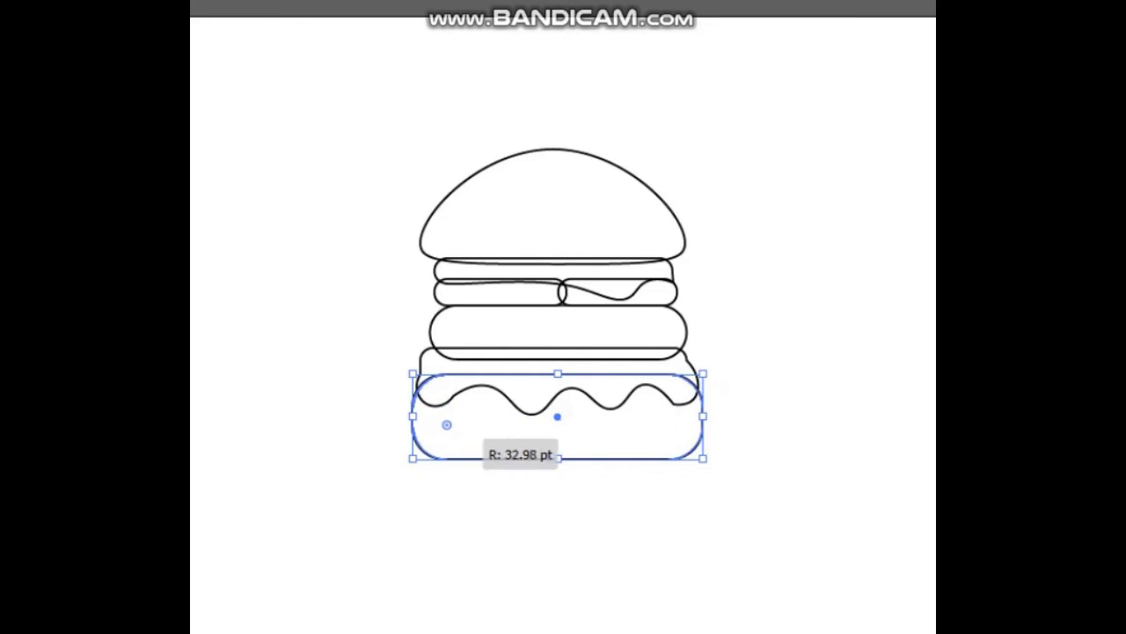
drag(475, 435, 471, 435)
right_click(583, 413)
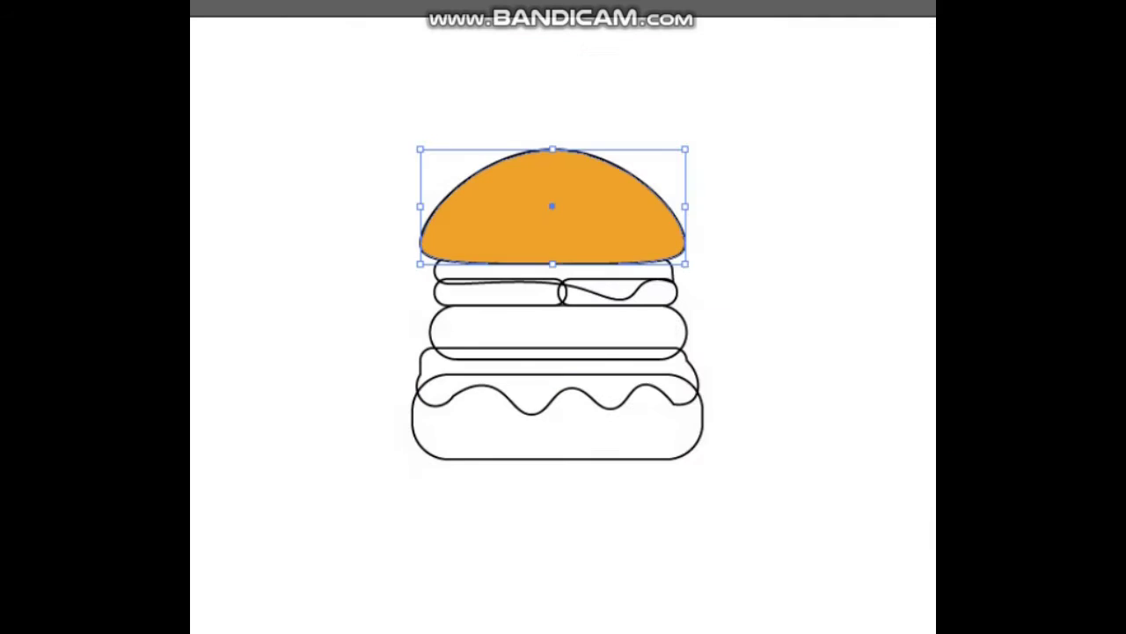
Fill the bun orange (FFB345) and the cheese light yellow
text(FFB345)
key(Return)
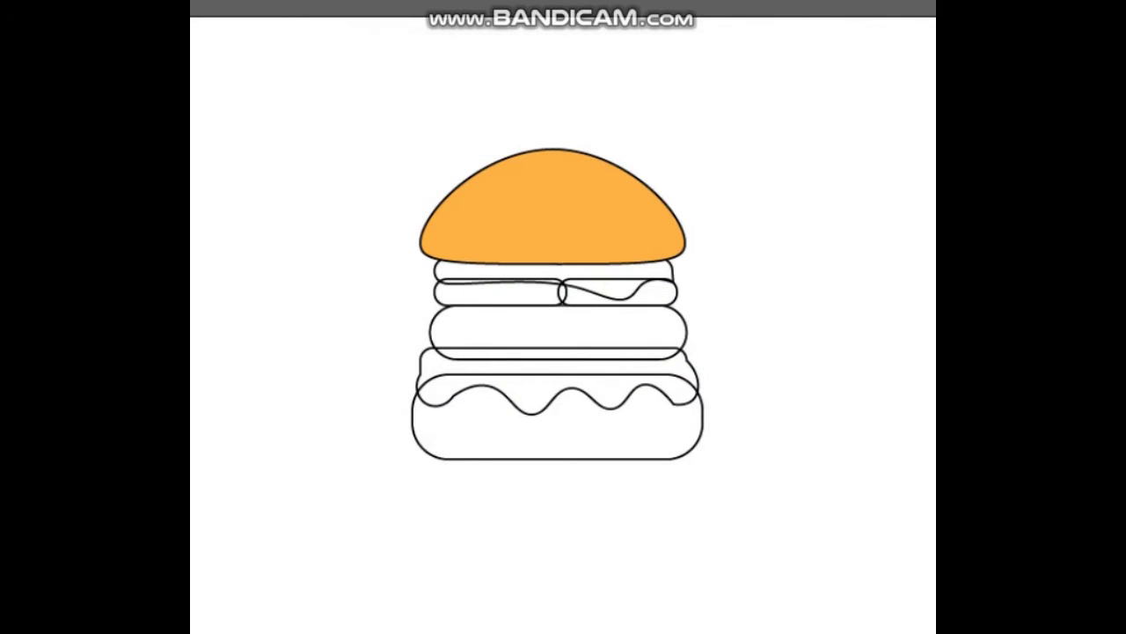
click(510, 282)
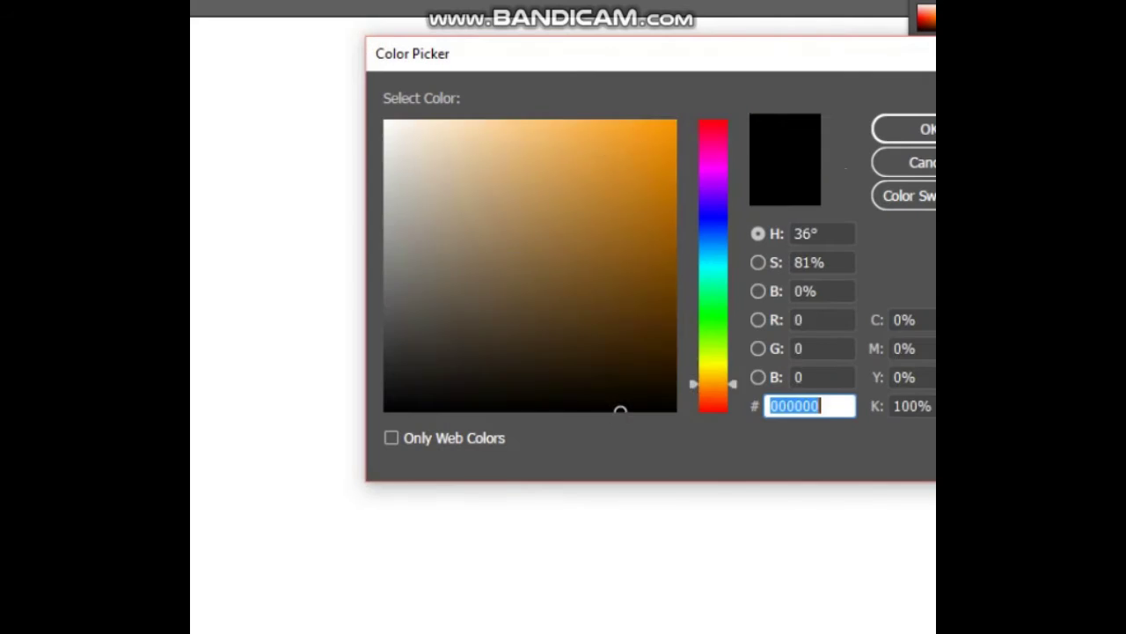
click(554, 118)
drag(713, 360, 712, 368)
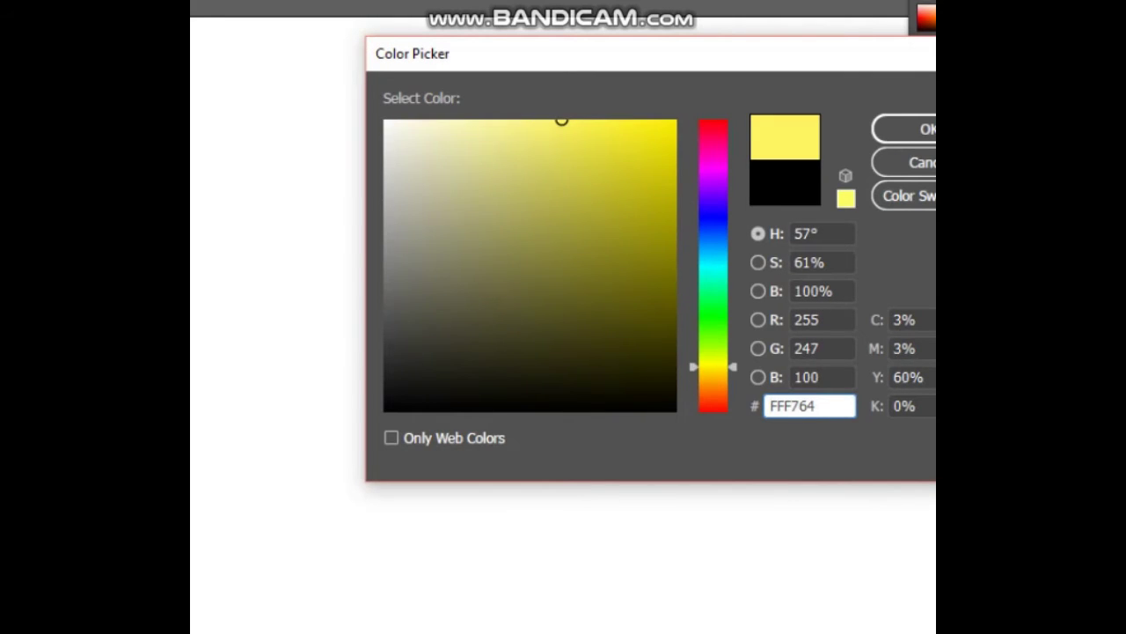
key(Return)
Fill the tomato slices bright red
click(618, 291)
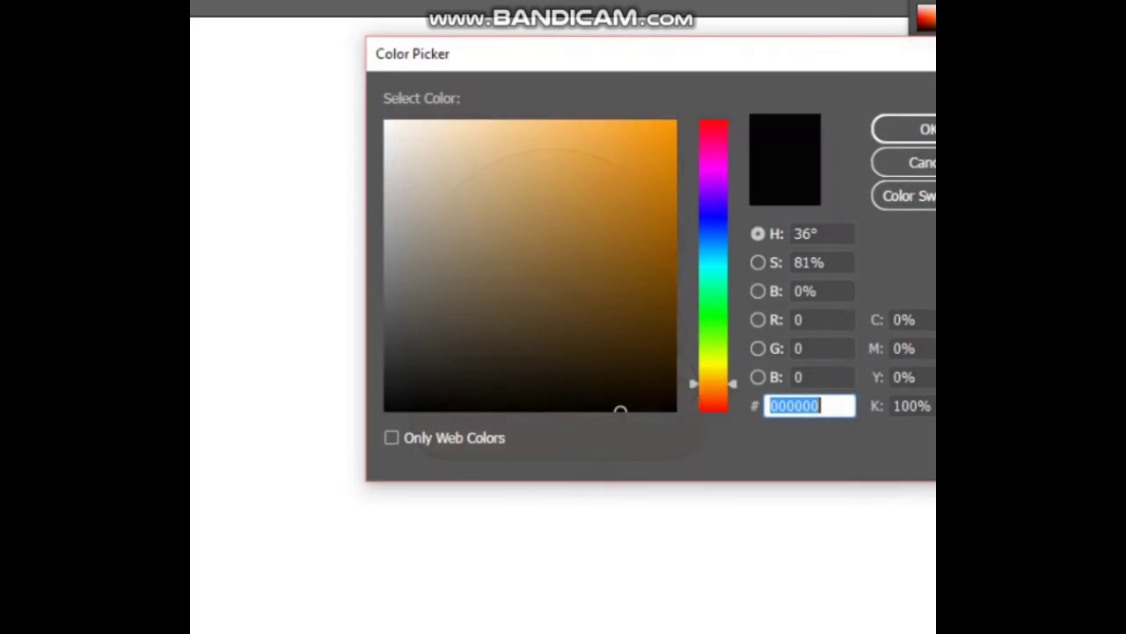
drag(712, 382, 713, 125)
click(635, 122)
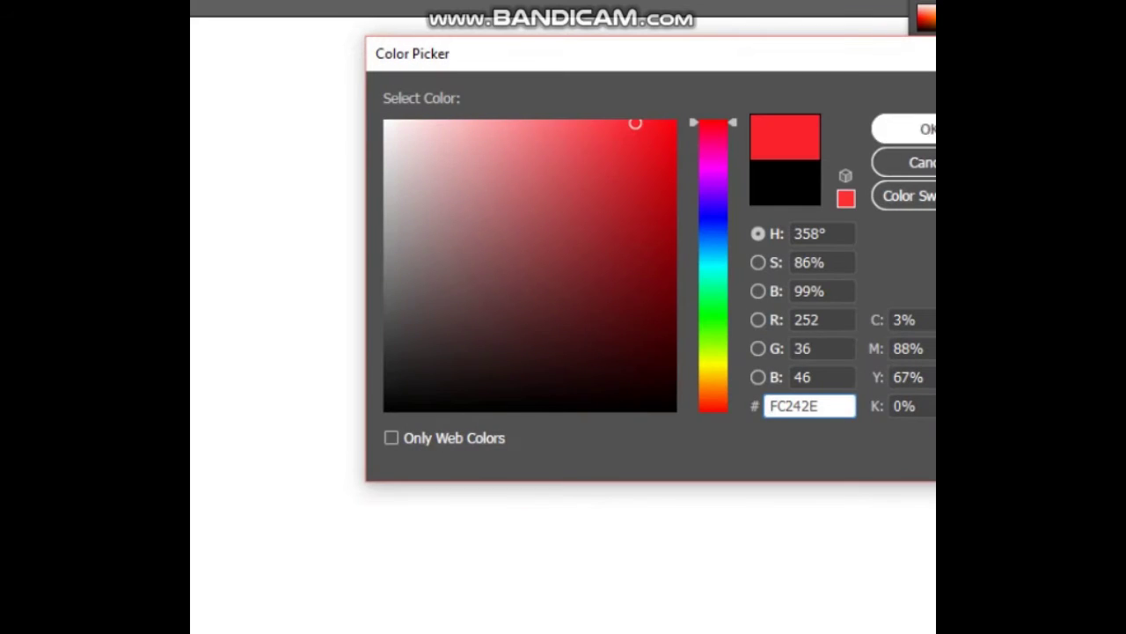
click(592, 122)
click(593, 138)
key(Return)
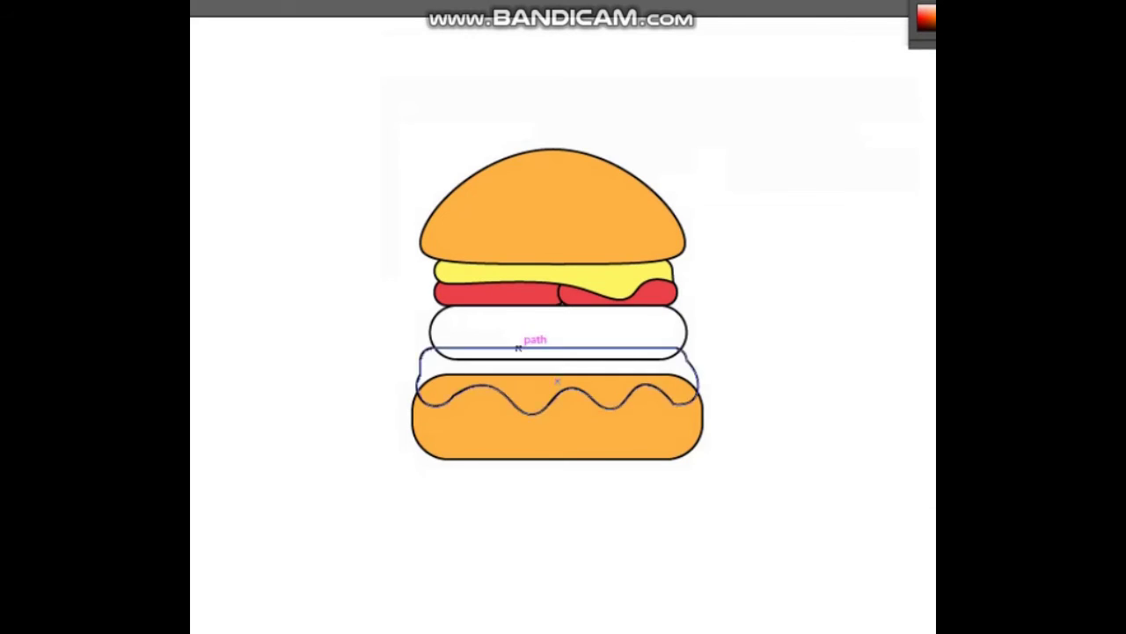
Fill the patty a muted red, D15342
click(440, 337)
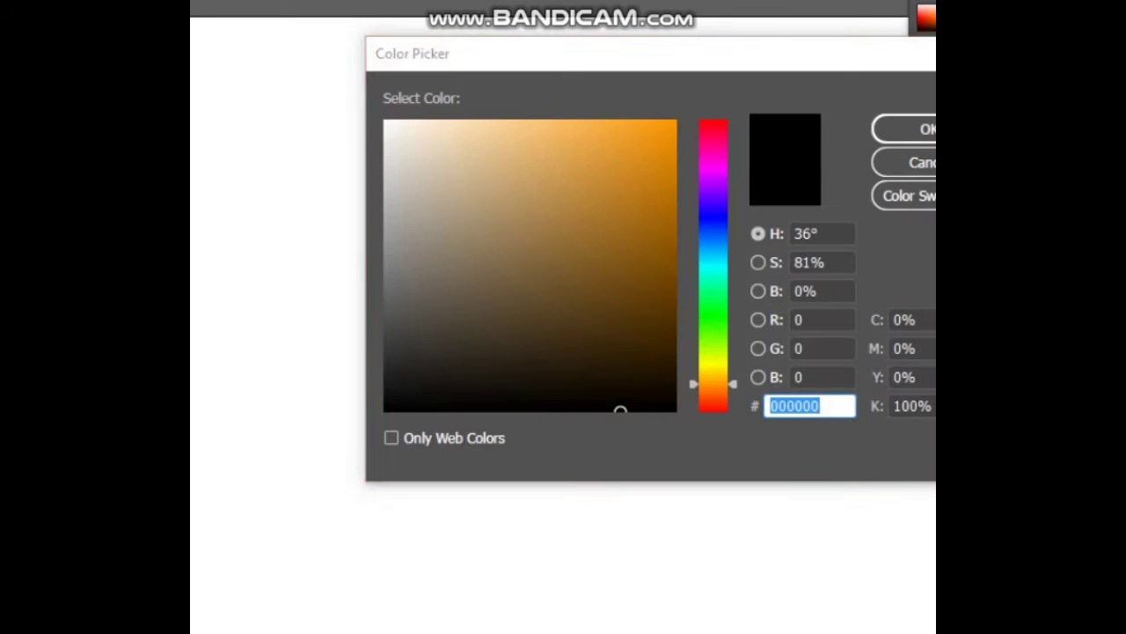
click(713, 390)
click(593, 167)
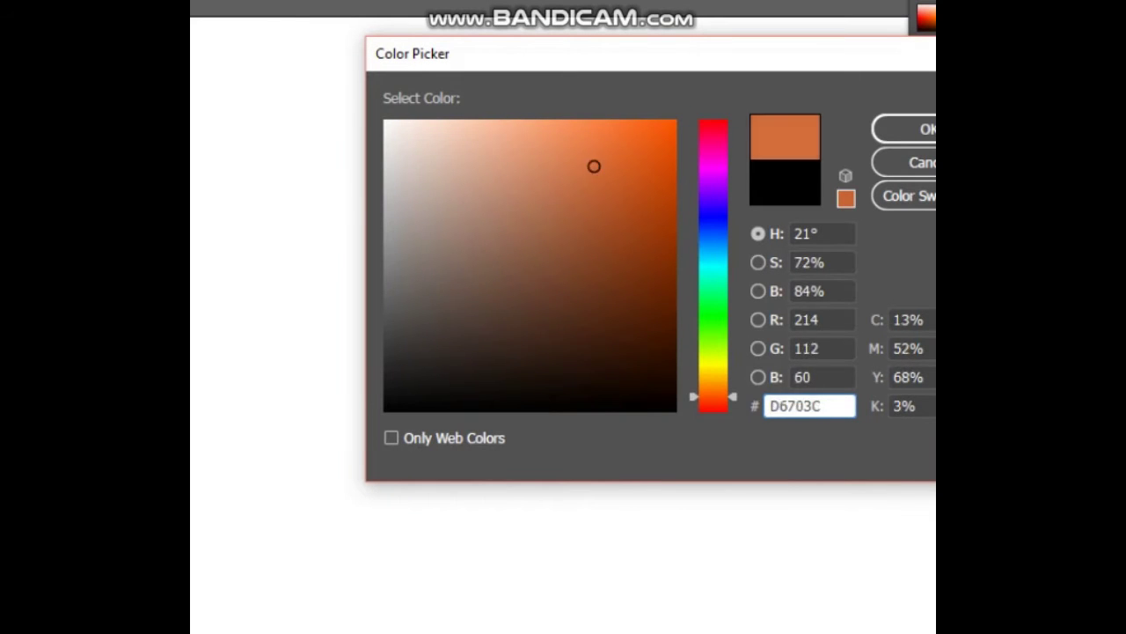
click(605, 144)
click(586, 171)
click(713, 405)
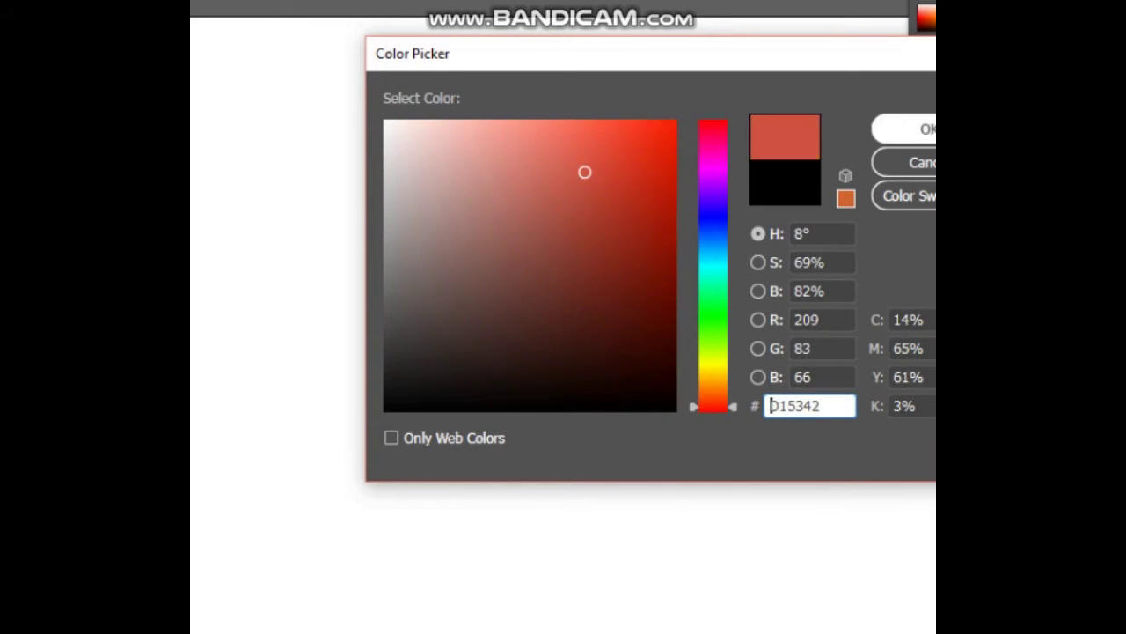
key(Return)
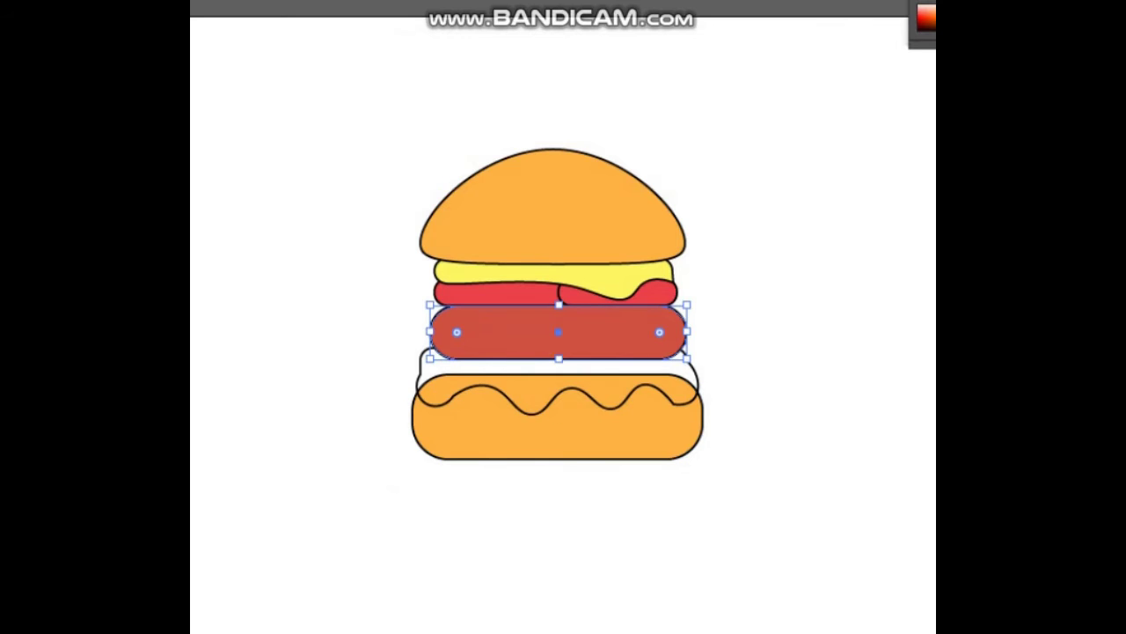
Fill the white shape under the patty lettuce green
click(557, 387)
click(713, 320)
click(571, 191)
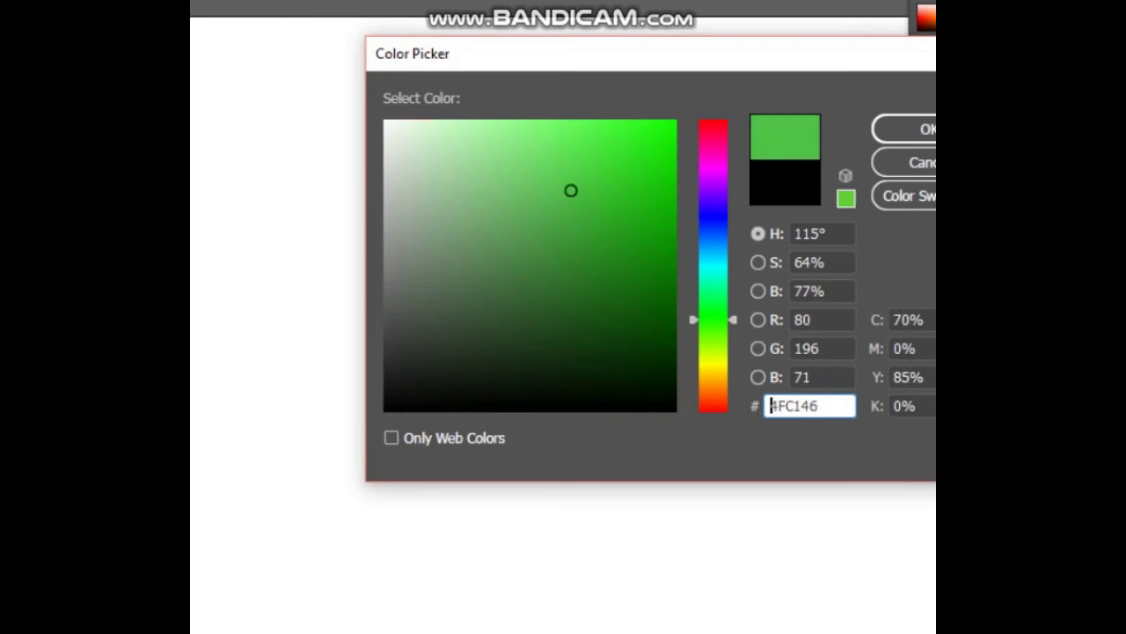
click(568, 190)
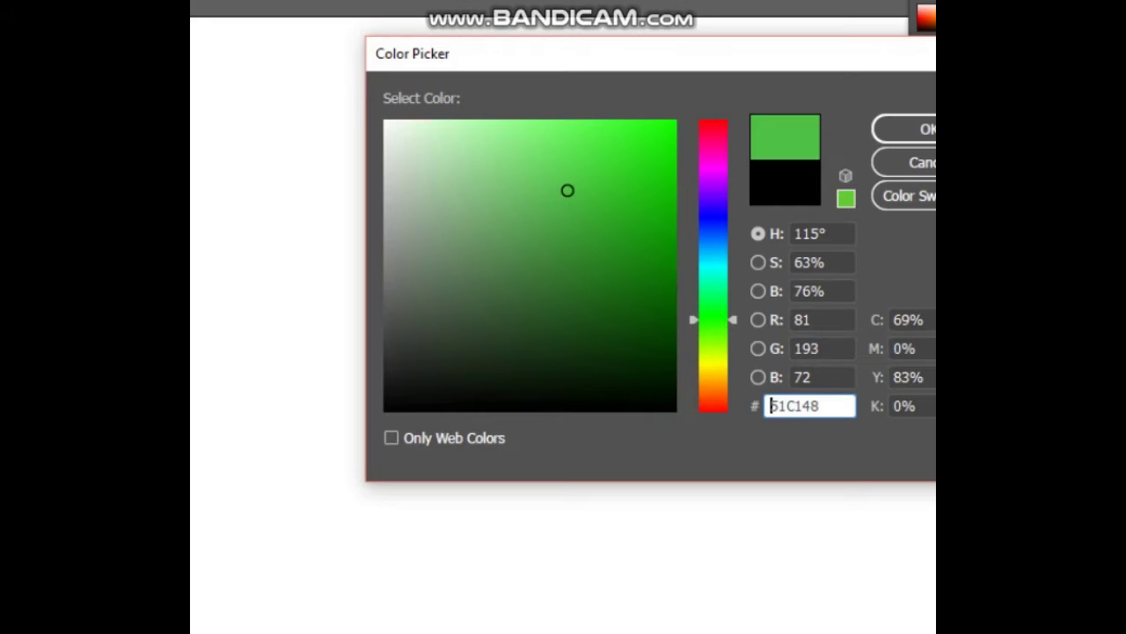
click(558, 208)
click(566, 186)
key(Return)
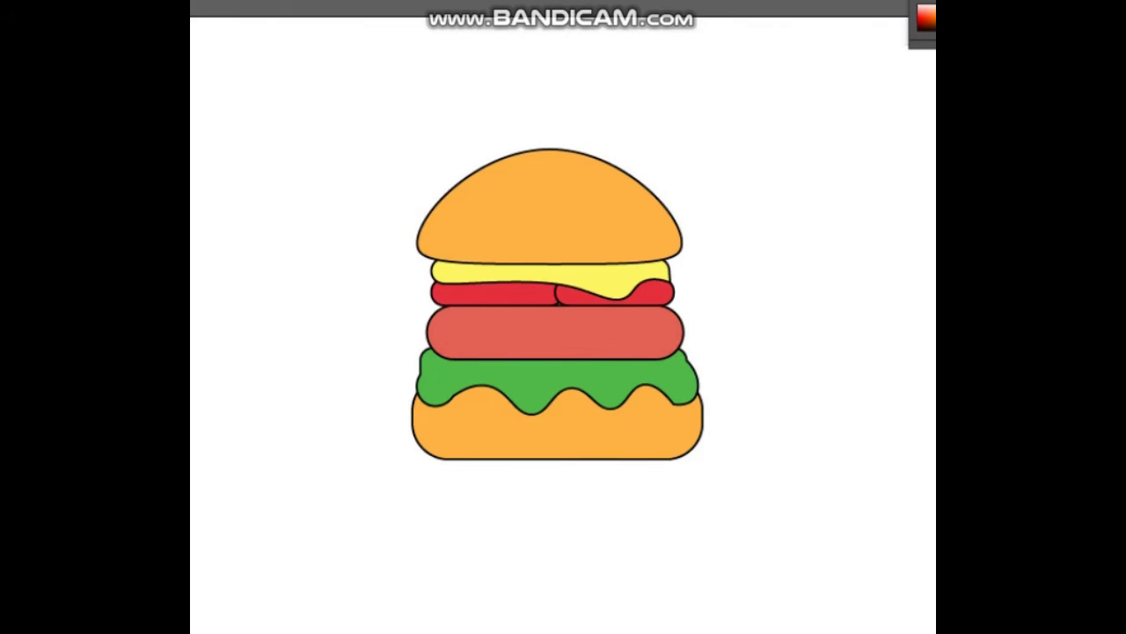
Draw a darker orange crescent of shading across the lower part of the top bun
mouse_move(414, 239)
mouse_down()
mouse_move(546, 264)
mouse_move(696, 387)
mouse_up()
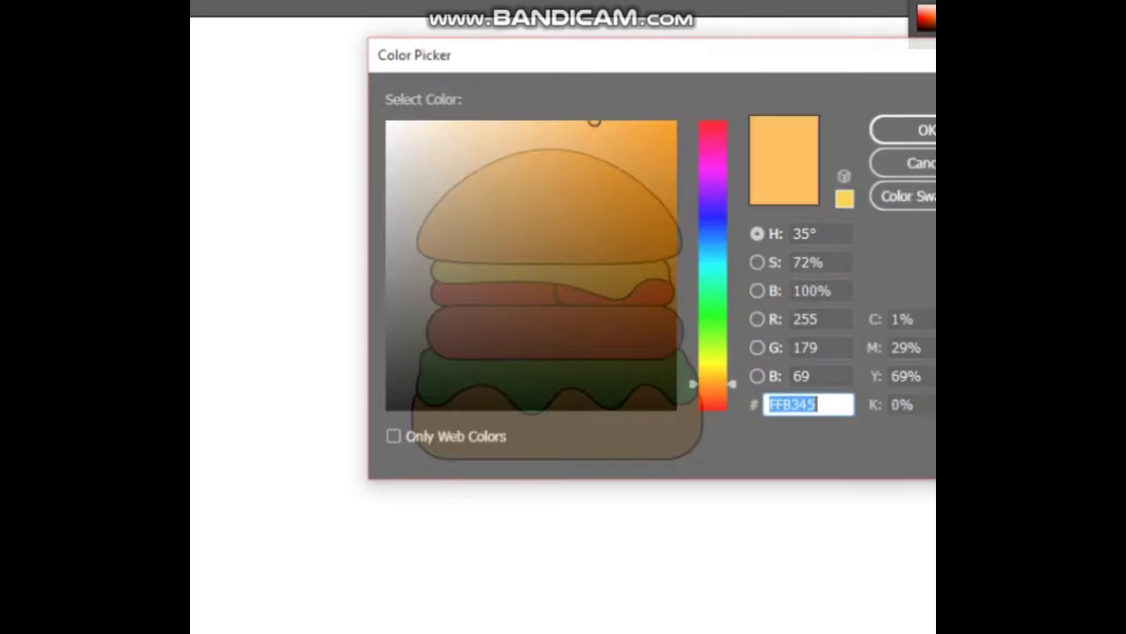
click(616, 153)
click(919, 127)
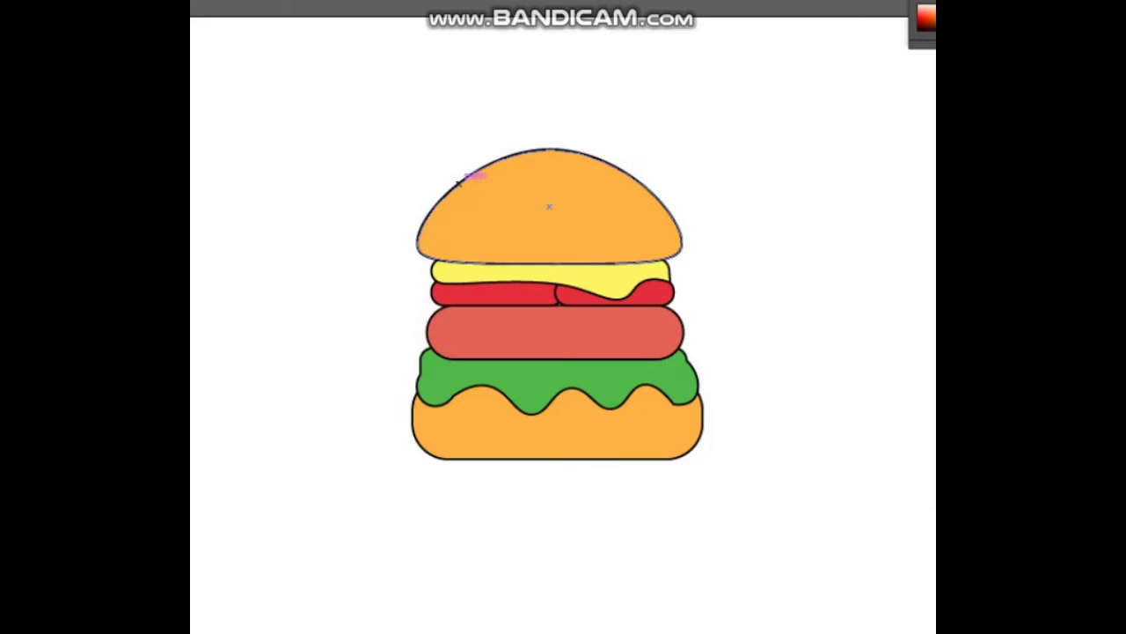
mouse_move(457, 182)
mouse_down()
mouse_move(411, 244)
mouse_move(456, 263)
mouse_move(674, 256)
mouse_move(659, 181)
mouse_up()
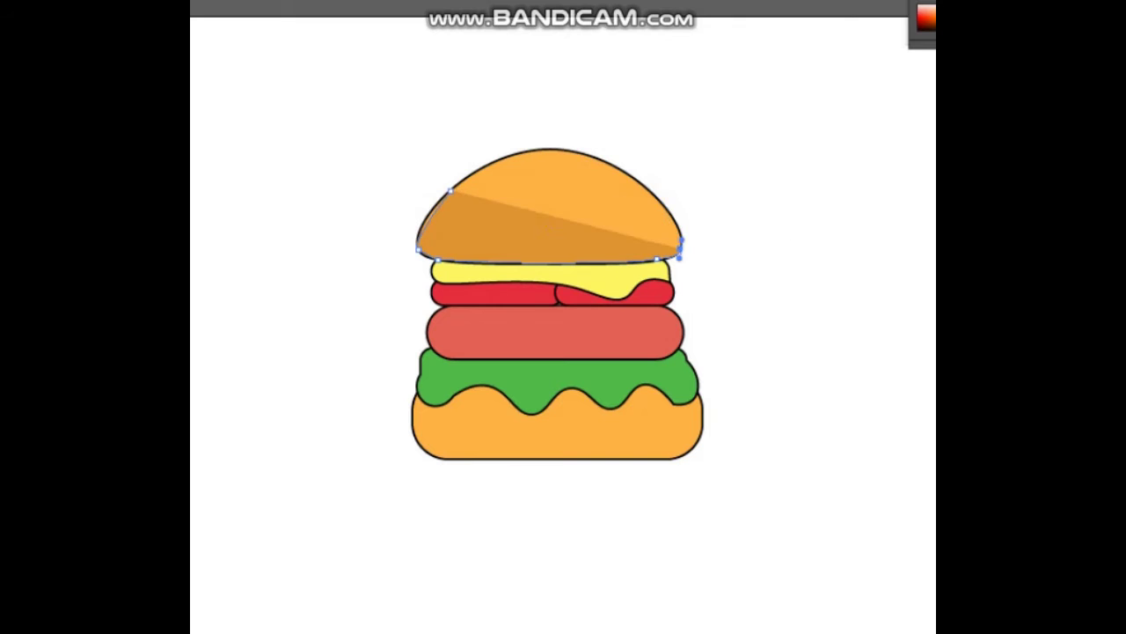
mouse_move(680, 252)
mouse_down()
mouse_move(689, 187)
mouse_move(661, 224)
mouse_move(458, 242)
mouse_move(401, 233)
mouse_move(451, 218)
mouse_up()
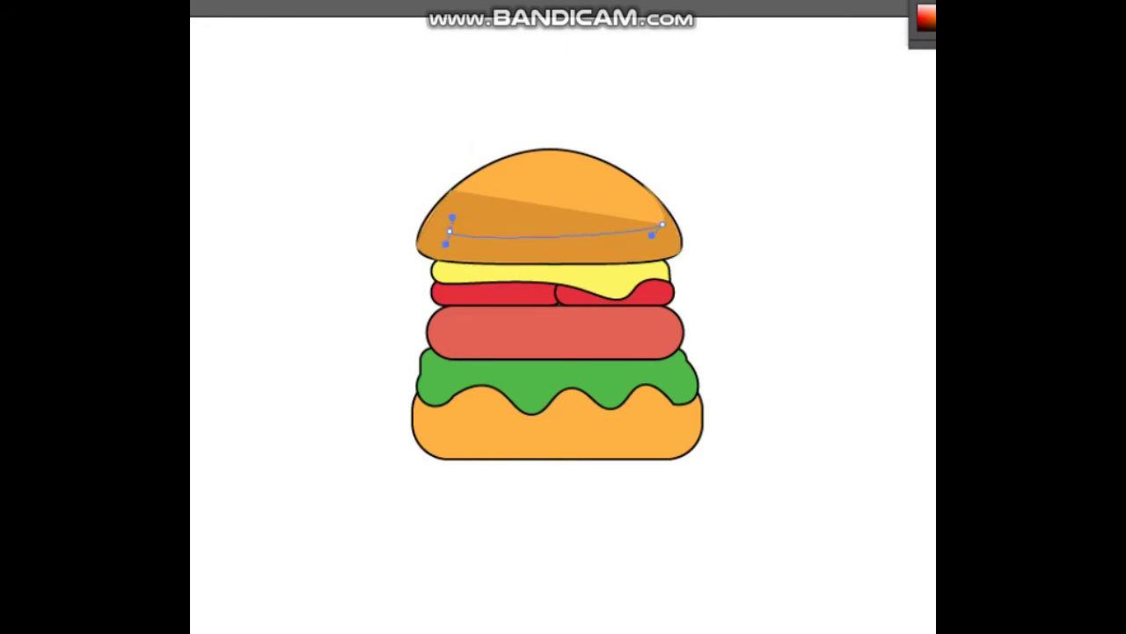
drag(498, 260, 459, 181)
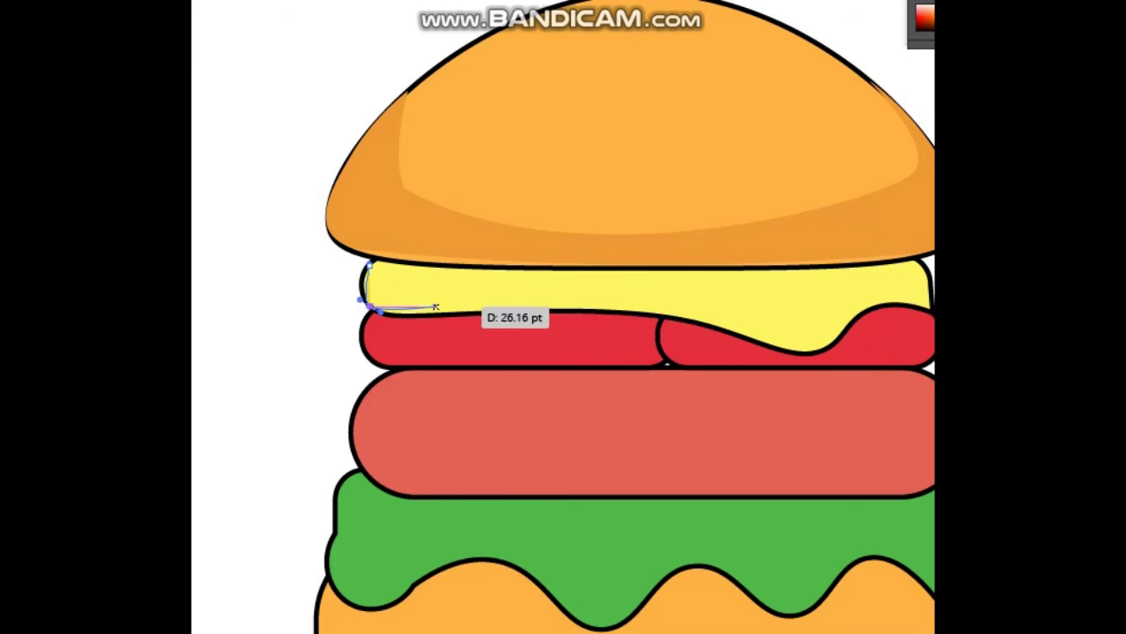
Draw a darker yellow shadow along the cheese's lower edge
drag(438, 306, 628, 302)
mouse_move(791, 345)
mouse_down()
mouse_move(804, 358)
mouse_move(799, 336)
mouse_move(784, 350)
mouse_move(858, 354)
mouse_up()
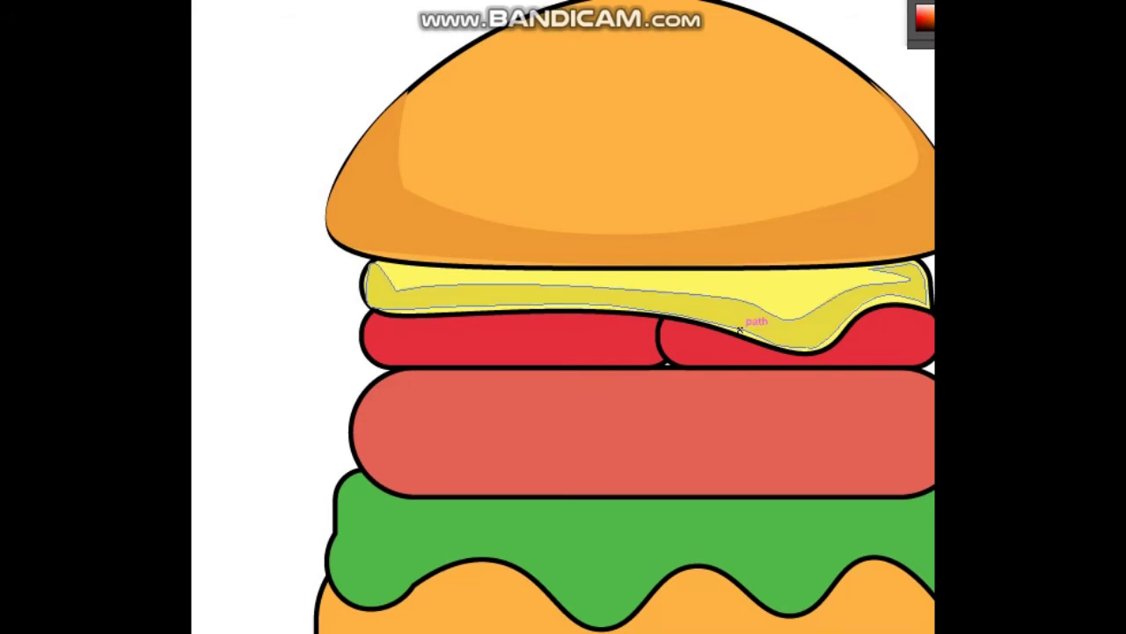
key(ctrl+shift+a)
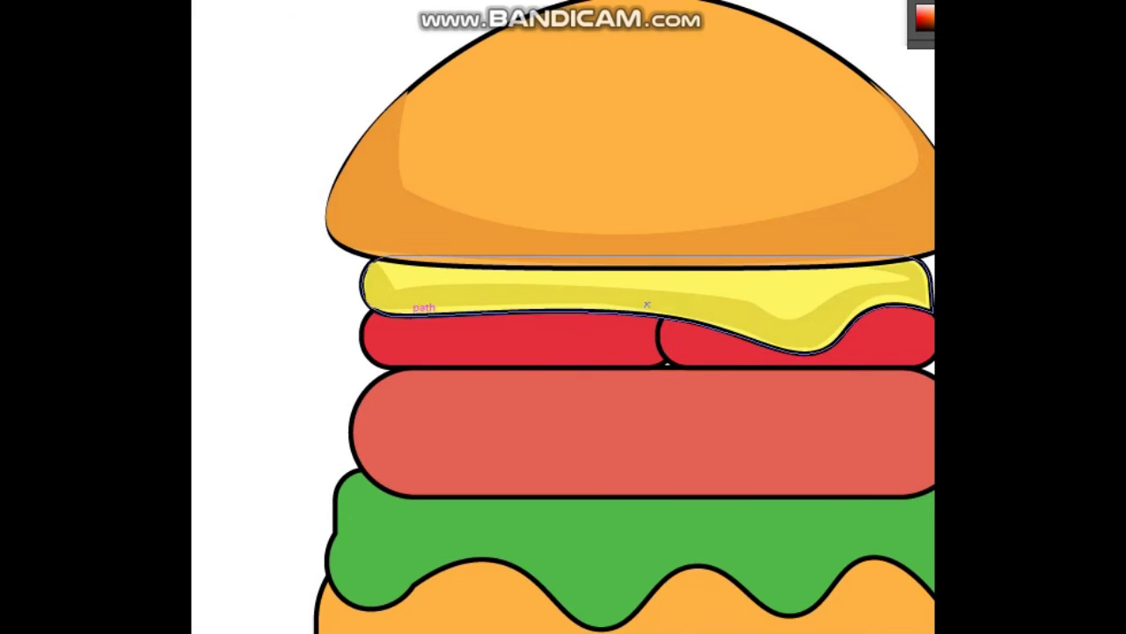
Set the fill colour to a deeper red, D12035
click(648, 333)
key(ctrl+shift+a)
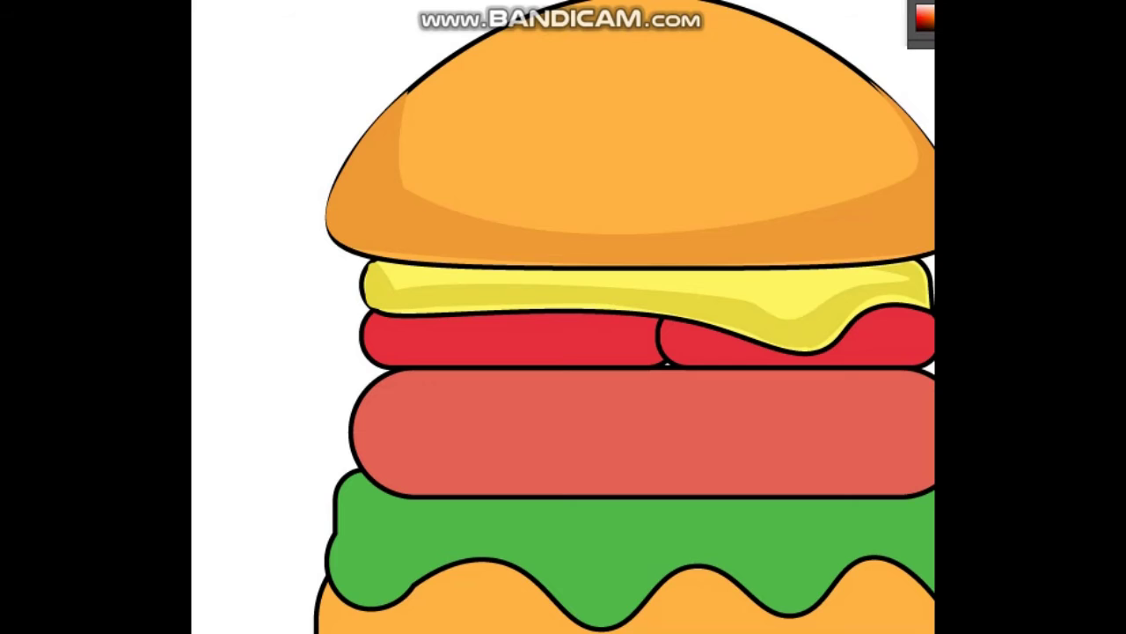
double_click(923, 18)
text(D12035)
key(Return)
Draw shading and a highlight on the left tomato slice and shading on the right slice
mouse_move(378, 306)
mouse_down()
mouse_move(367, 357)
mouse_move(658, 360)
mouse_move(648, 328)
mouse_move(658, 309)
mouse_move(655, 347)
mouse_move(403, 349)
mouse_move(391, 314)
mouse_move(401, 321)
mouse_move(373, 312)
mouse_up()
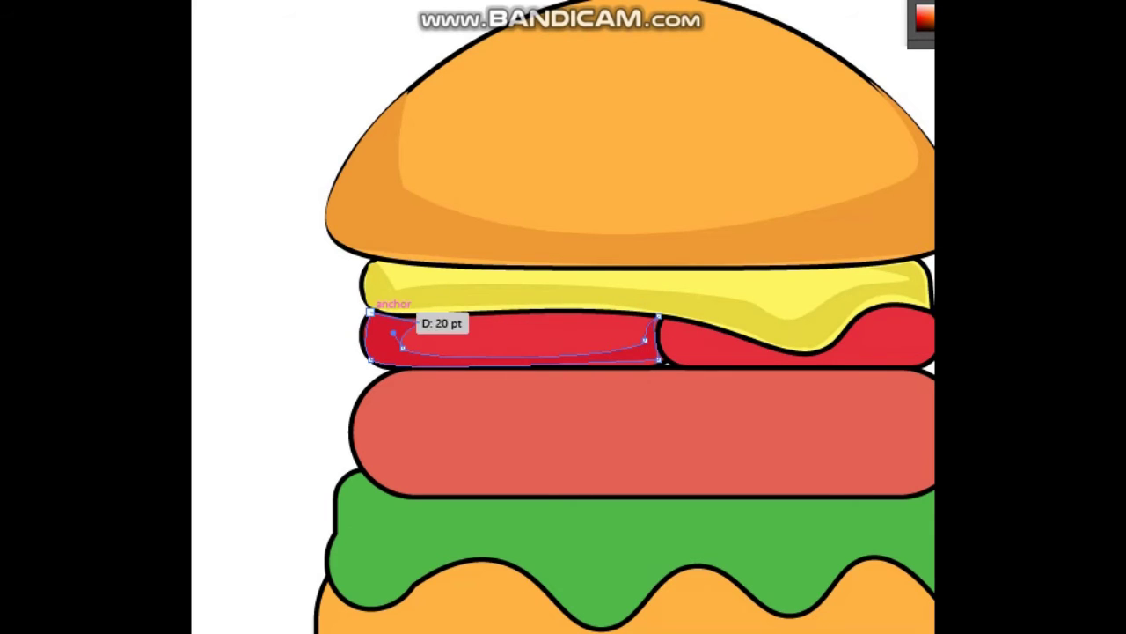
mouse_move(679, 327)
mouse_down()
mouse_move(667, 326)
mouse_move(673, 362)
mouse_up()
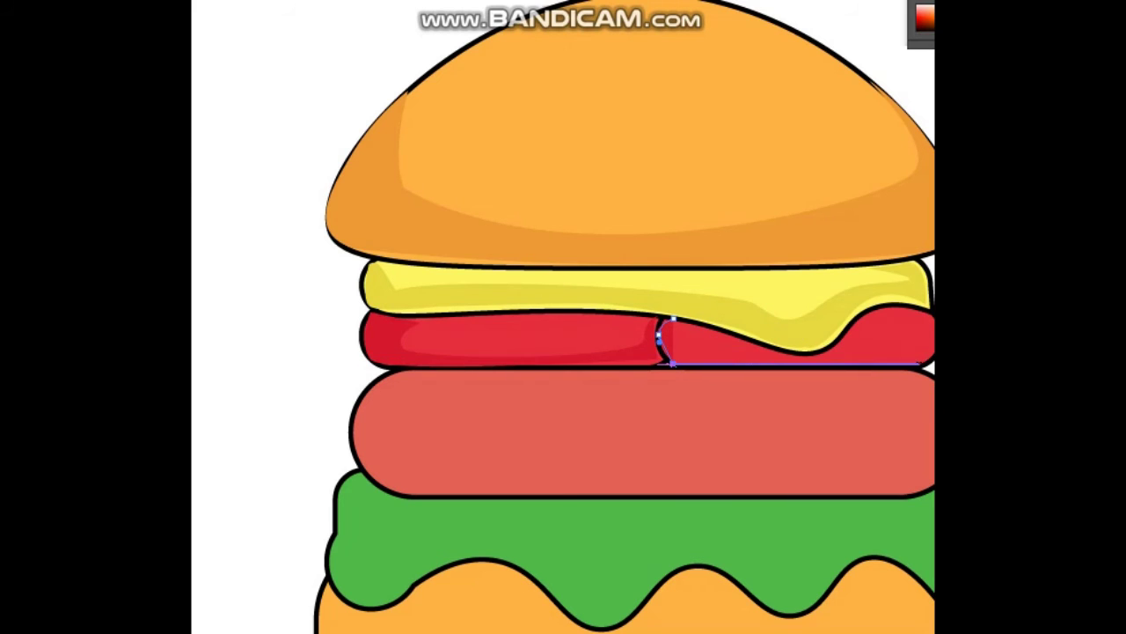
mouse_move(906, 367)
mouse_down()
mouse_move(925, 341)
mouse_move(878, 341)
mouse_move(867, 365)
mouse_move(906, 312)
mouse_move(872, 318)
mouse_move(878, 310)
mouse_up()
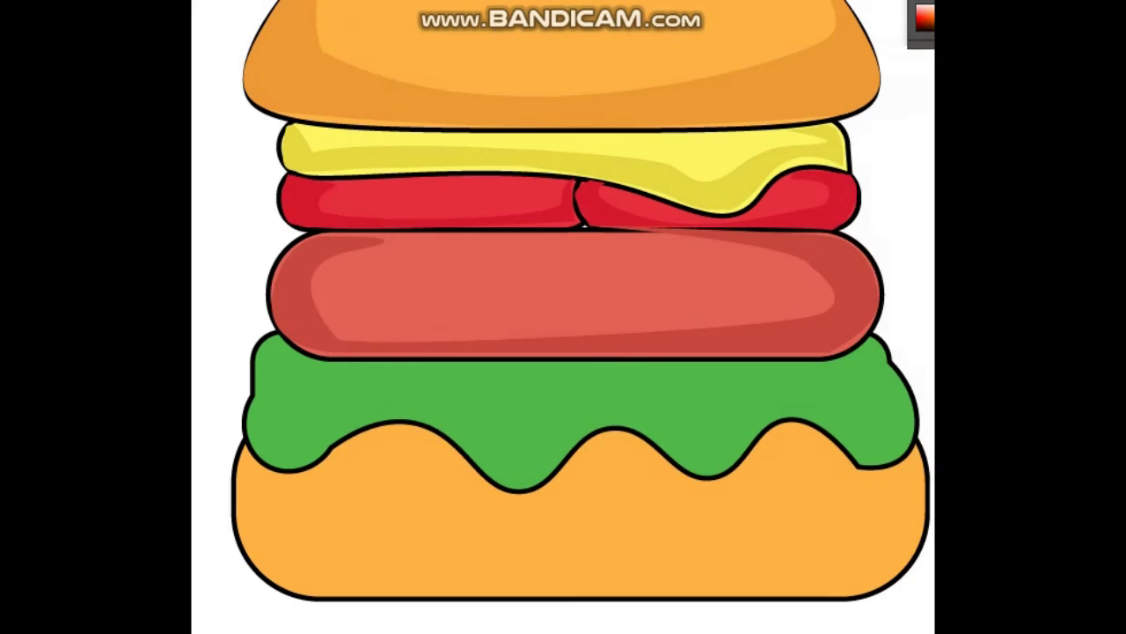
Trace a closed darker green shadow along the lettuce's wavy lower edge
click(264, 352)
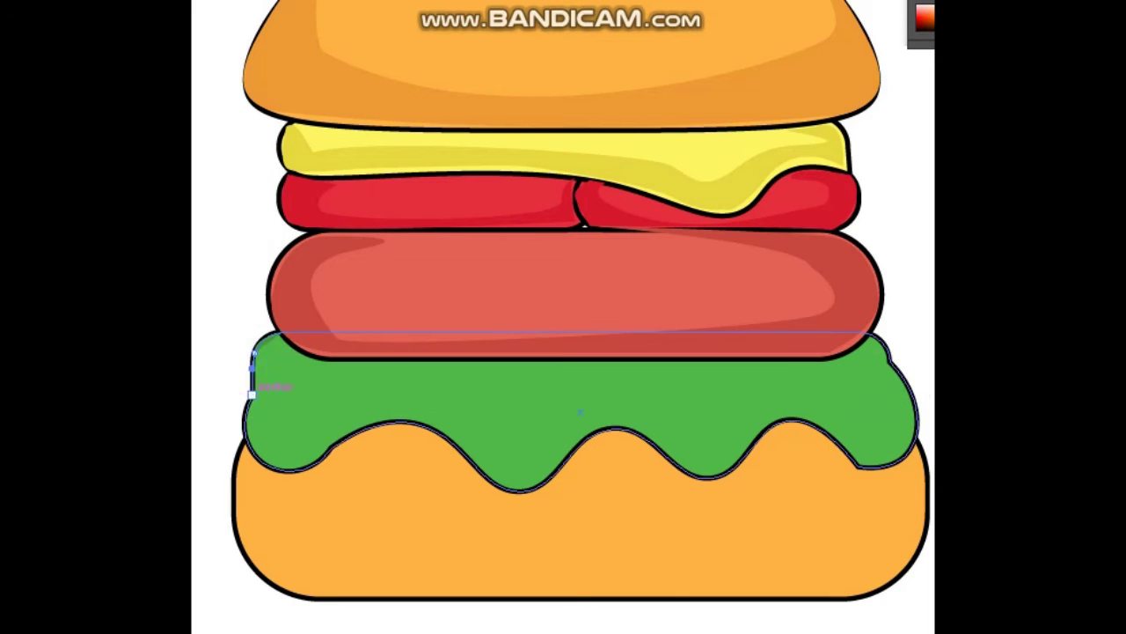
mouse_move(244, 426)
mouse_down()
mouse_move(280, 440)
mouse_move(377, 424)
mouse_up()
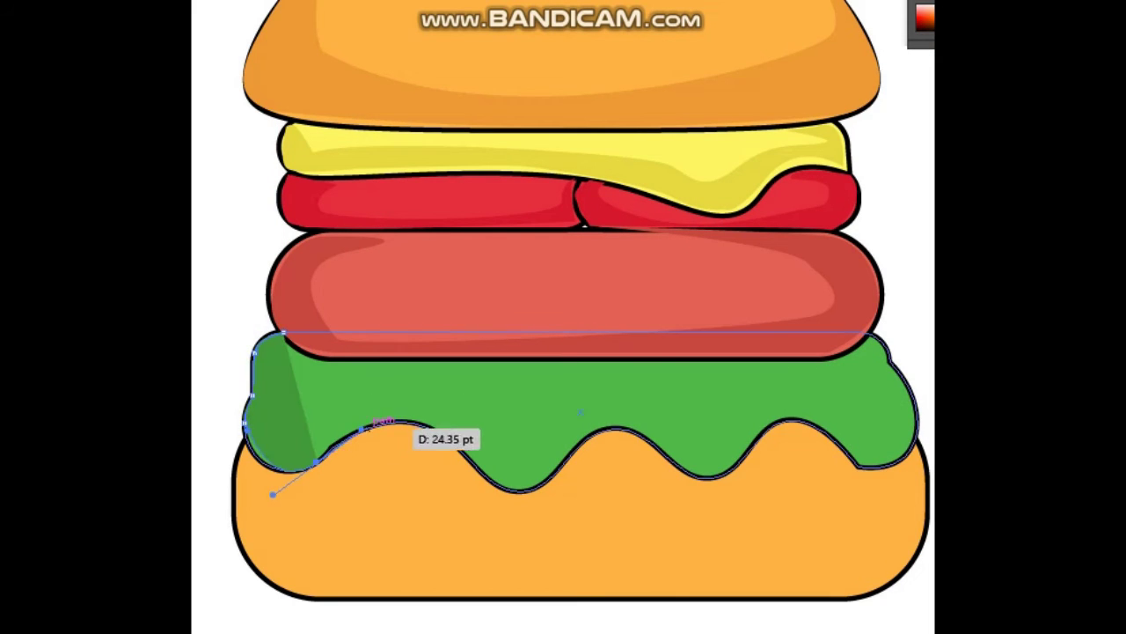
click(316, 461)
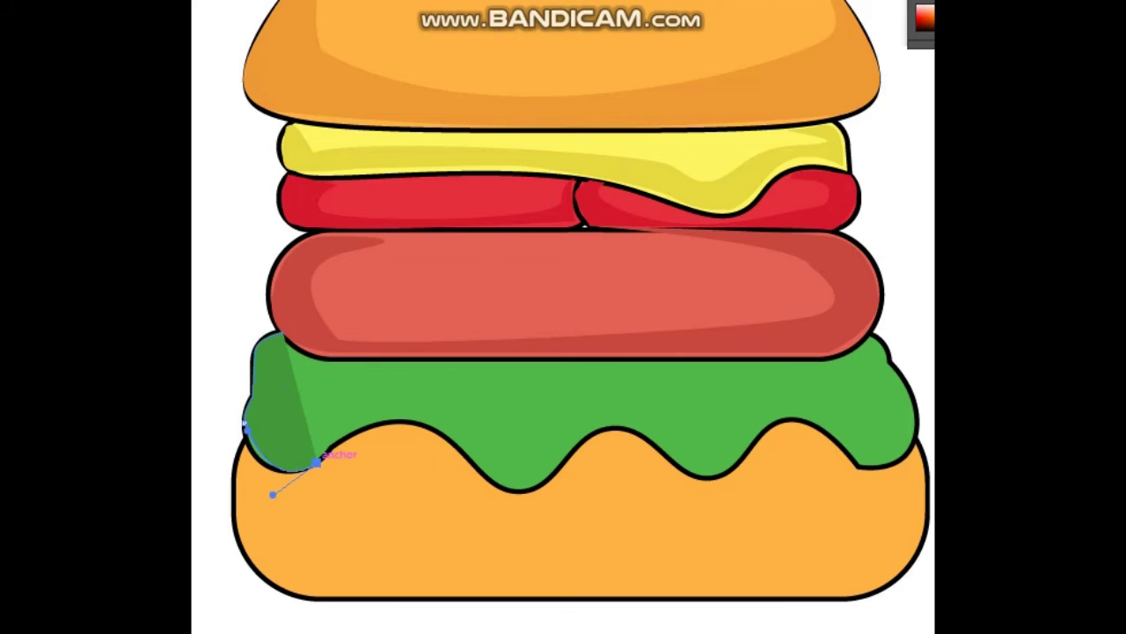
mouse_move(316, 461)
mouse_down()
mouse_move(361, 427)
mouse_move(351, 422)
mouse_up()
mouse_move(453, 427)
mouse_down()
mouse_move(475, 452)
mouse_move(572, 489)
mouse_move(607, 475)
mouse_move(564, 437)
mouse_move(653, 427)
mouse_up()
mouse_move(692, 474)
mouse_down()
mouse_move(748, 483)
mouse_move(755, 433)
mouse_up()
drag(862, 466, 895, 474)
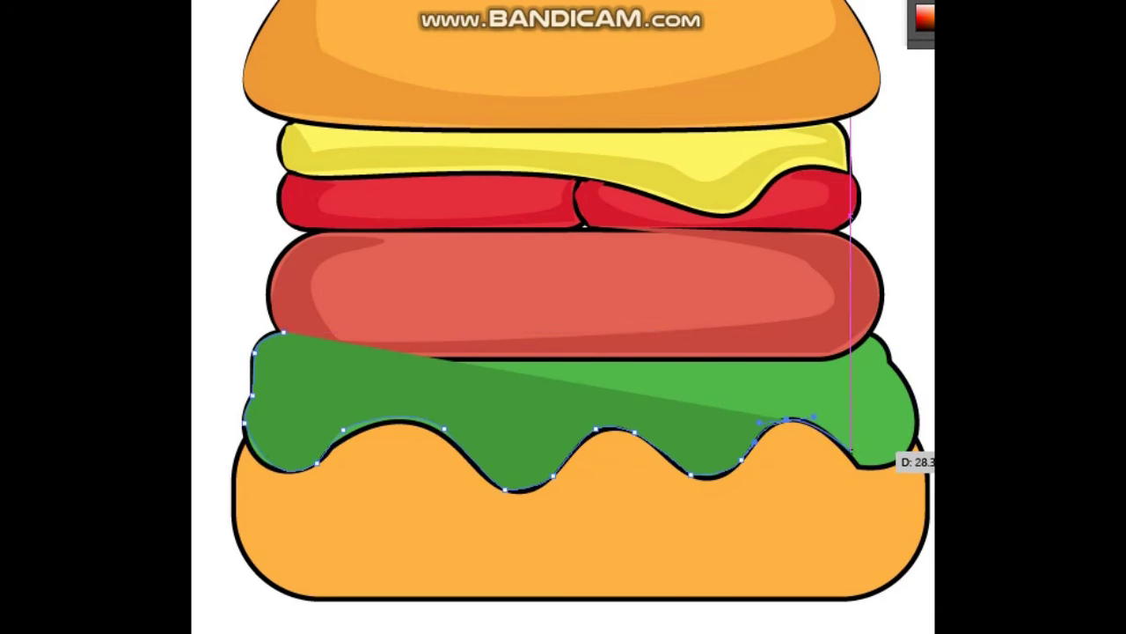
click(916, 432)
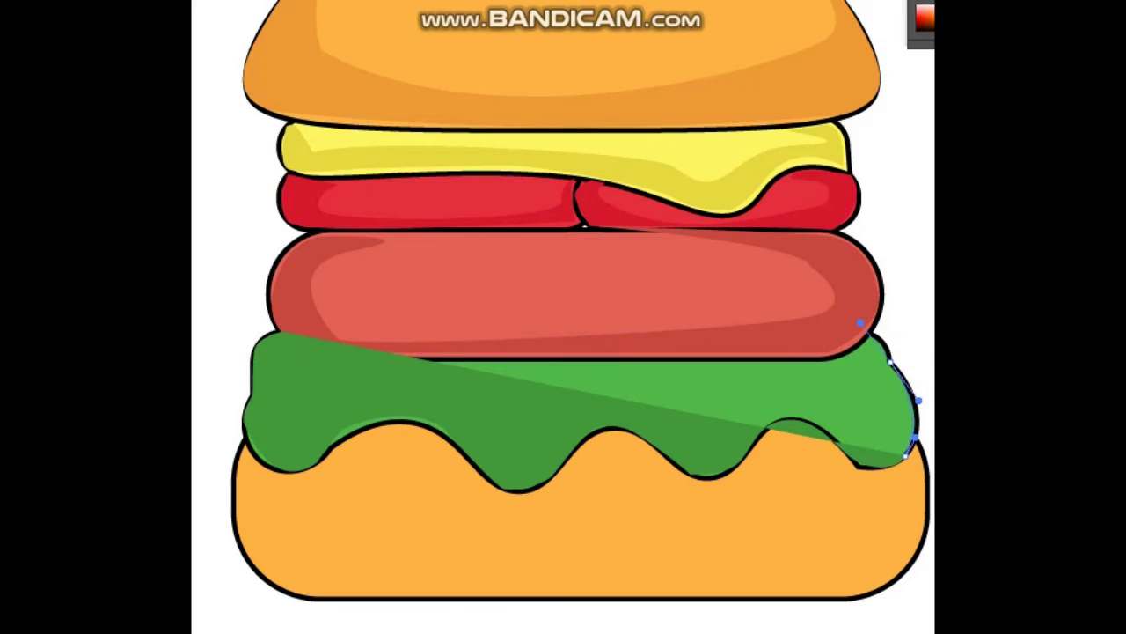
mouse_move(875, 319)
mouse_down()
mouse_move(792, 359)
mouse_move(891, 362)
mouse_up()
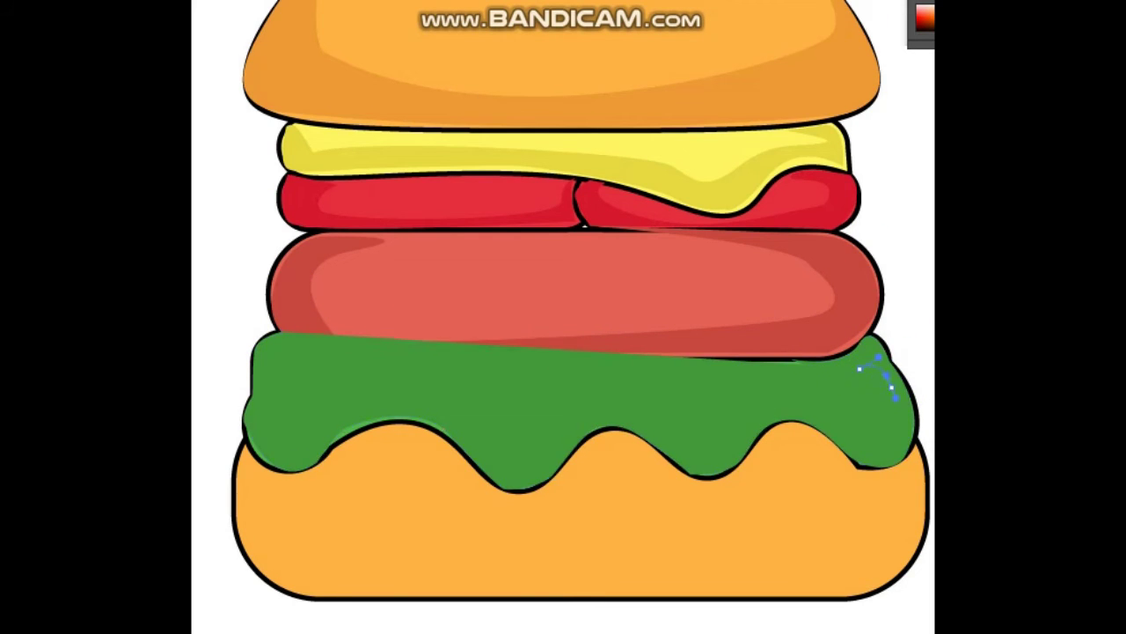
Trace a closed lighter green highlight shape over the top of the lettuce
click(742, 411)
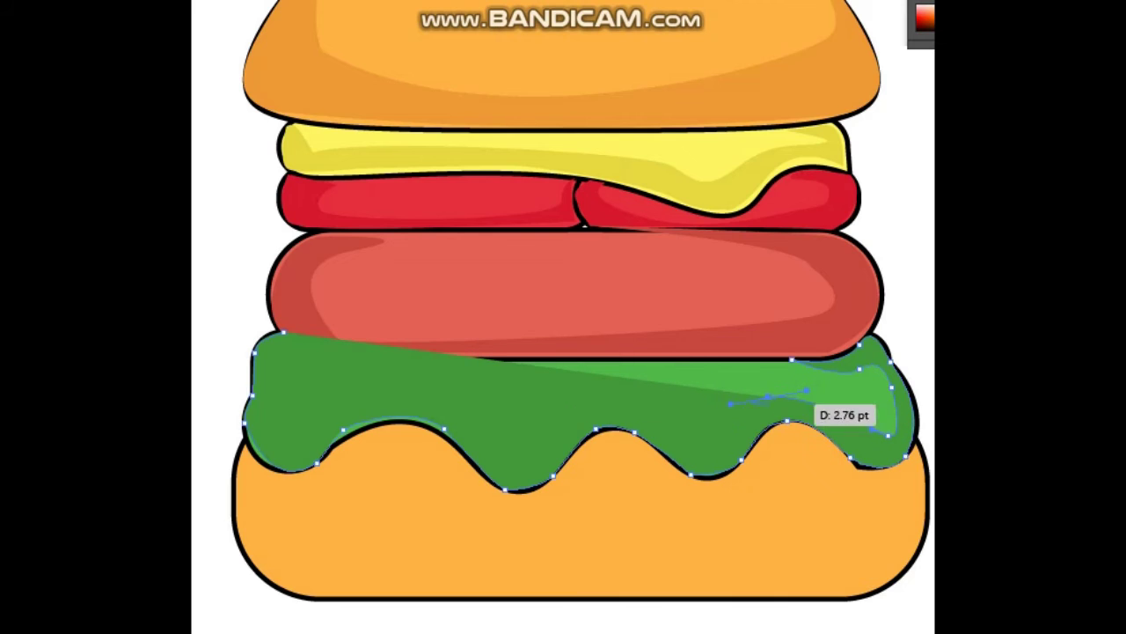
drag(730, 404, 645, 412)
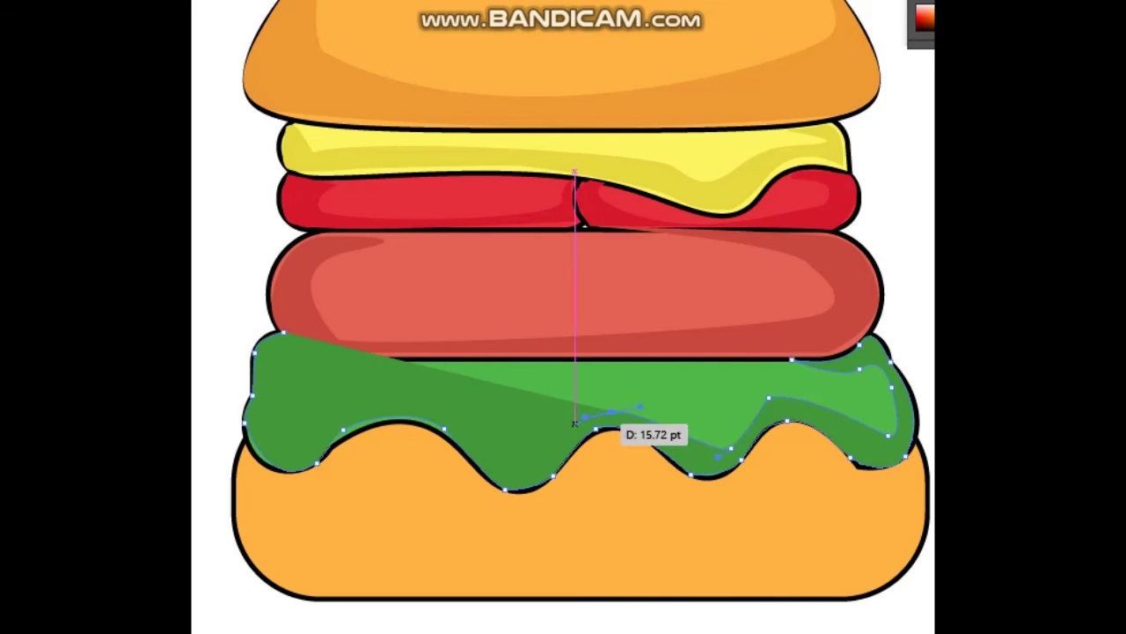
drag(539, 453, 563, 462)
drag(409, 398, 429, 403)
mouse_move(314, 428)
mouse_down()
mouse_move(314, 412)
mouse_move(278, 411)
mouse_up()
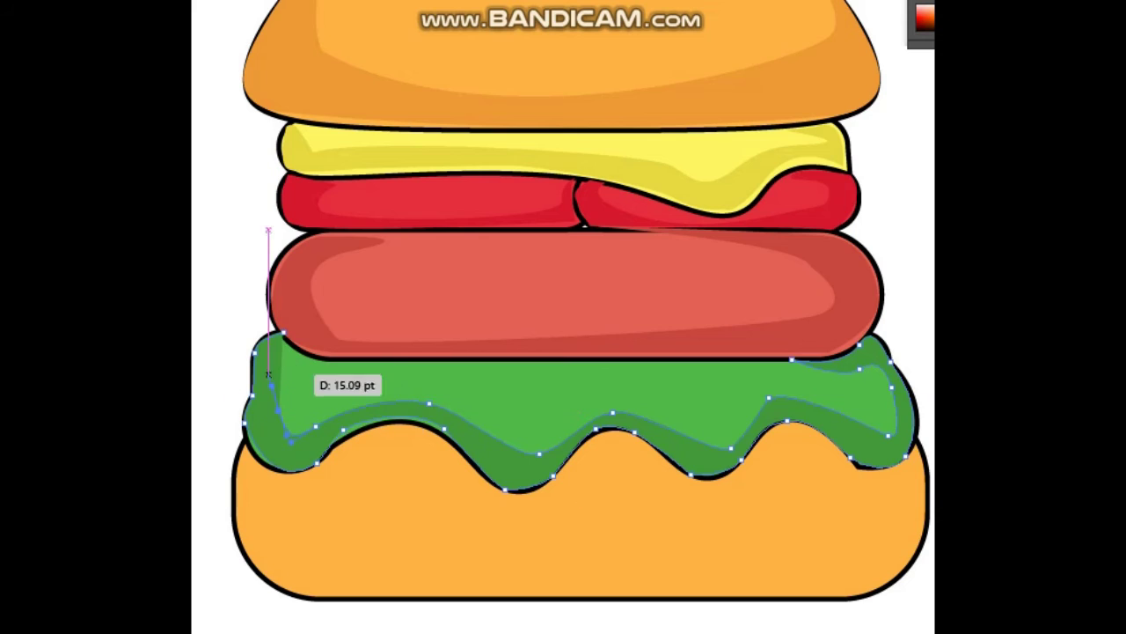
drag(268, 366, 280, 339)
click(281, 331)
key(ctrl+shift+a)
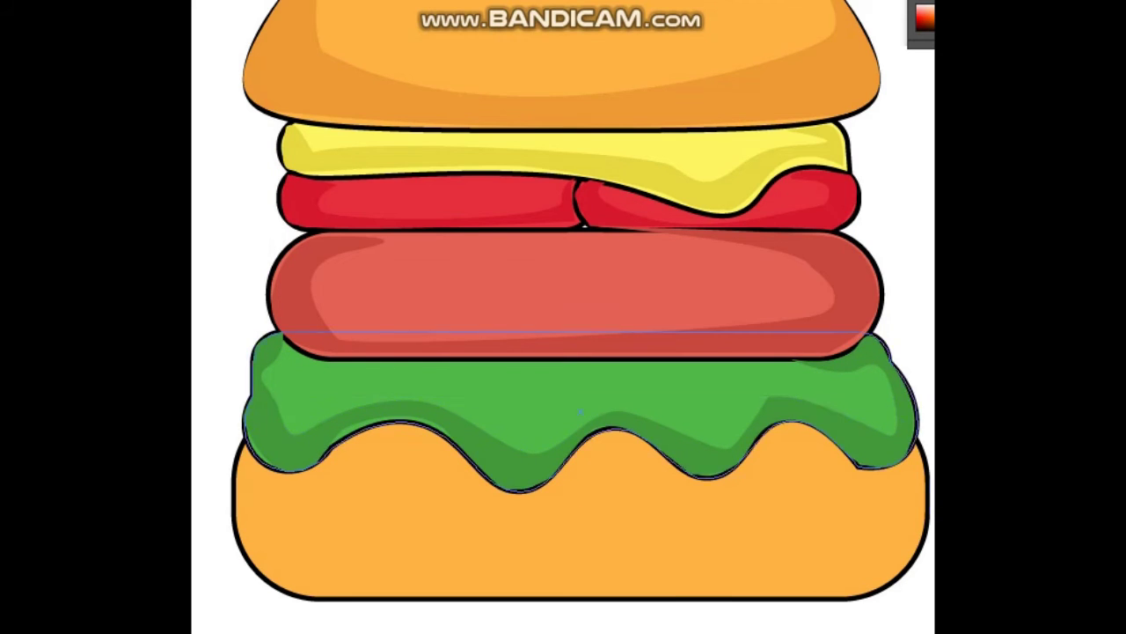
scroll(580, 301, down, 1)
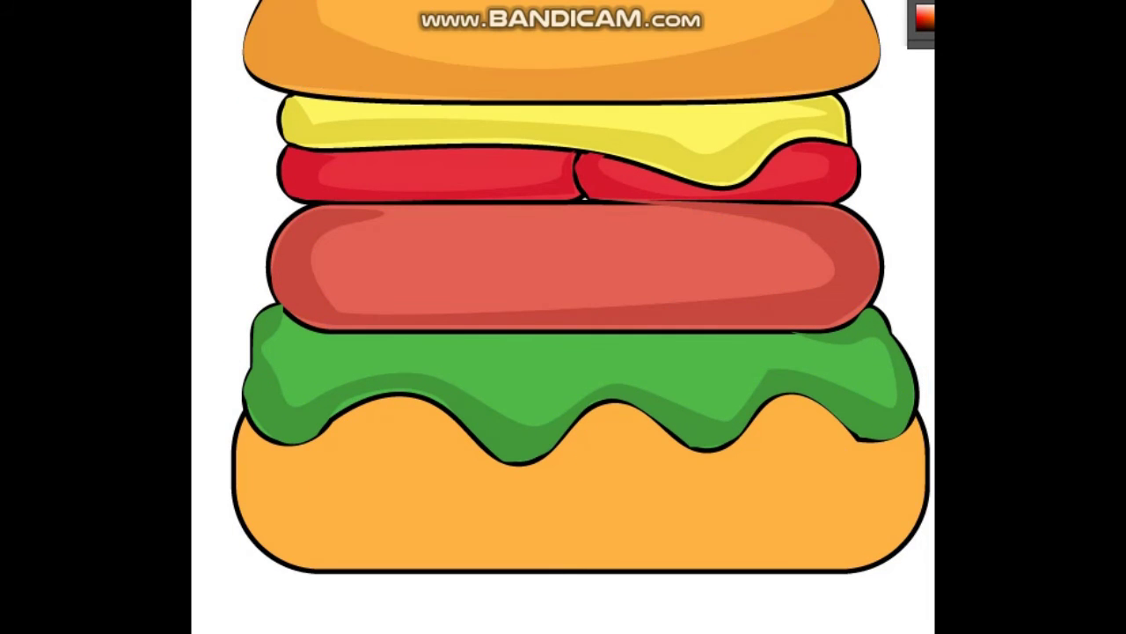
Trace a closed darker orange band around the bottom bun's base and sides
mouse_move(241, 414)
mouse_down()
mouse_move(243, 518)
mouse_move(340, 549)
mouse_up()
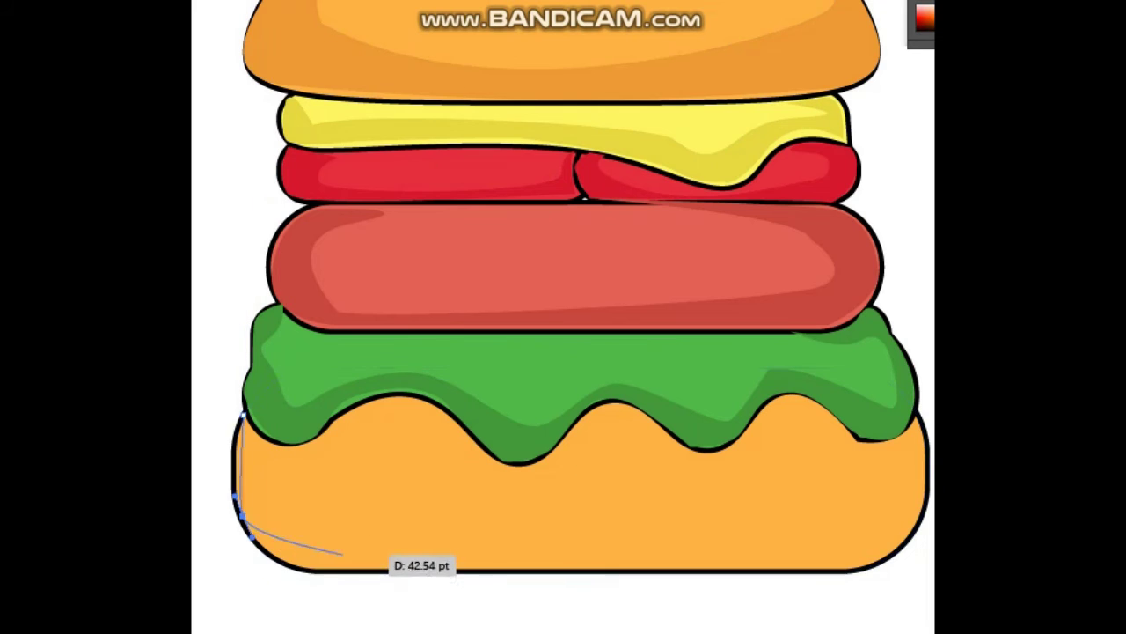
click(906, 547)
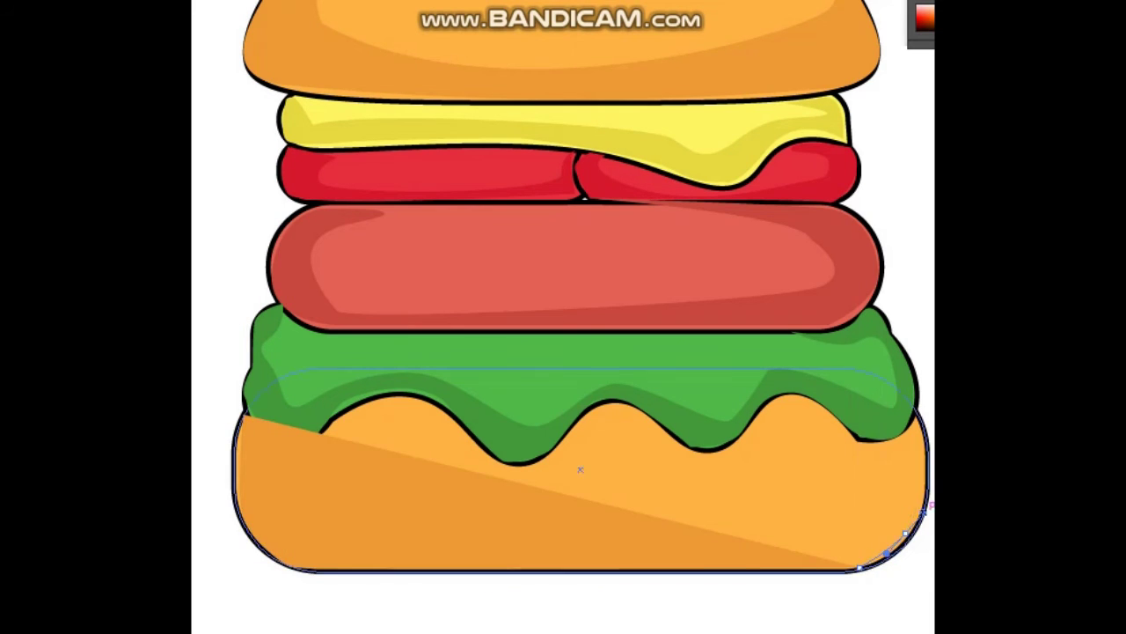
drag(919, 414, 905, 484)
drag(649, 545, 424, 542)
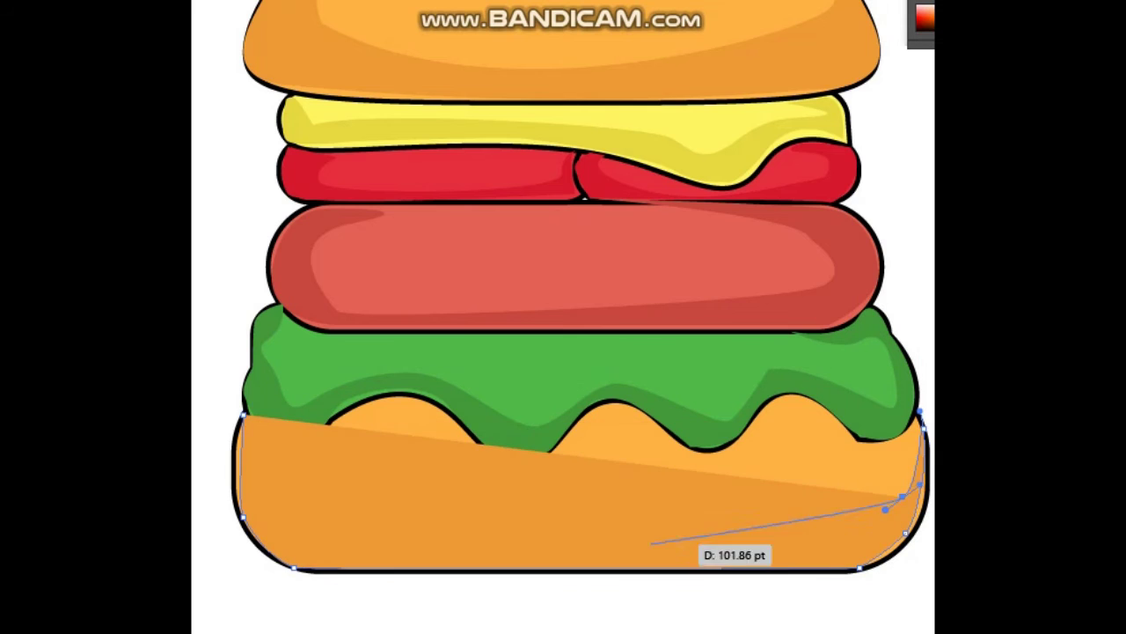
click(304, 537)
drag(278, 491, 299, 493)
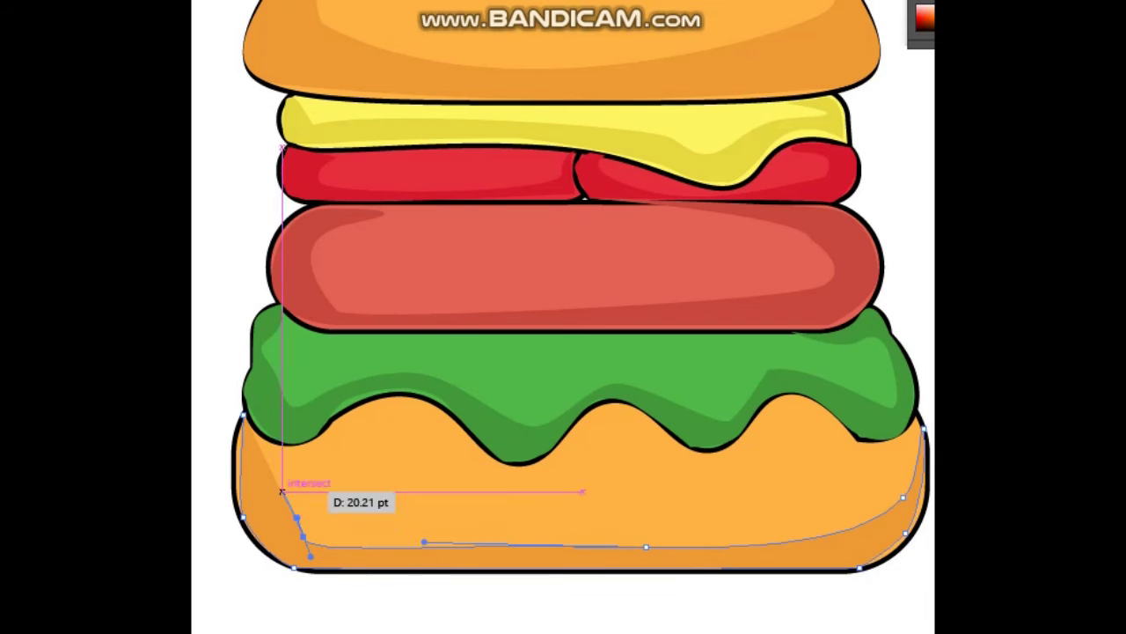
drag(248, 424, 265, 457)
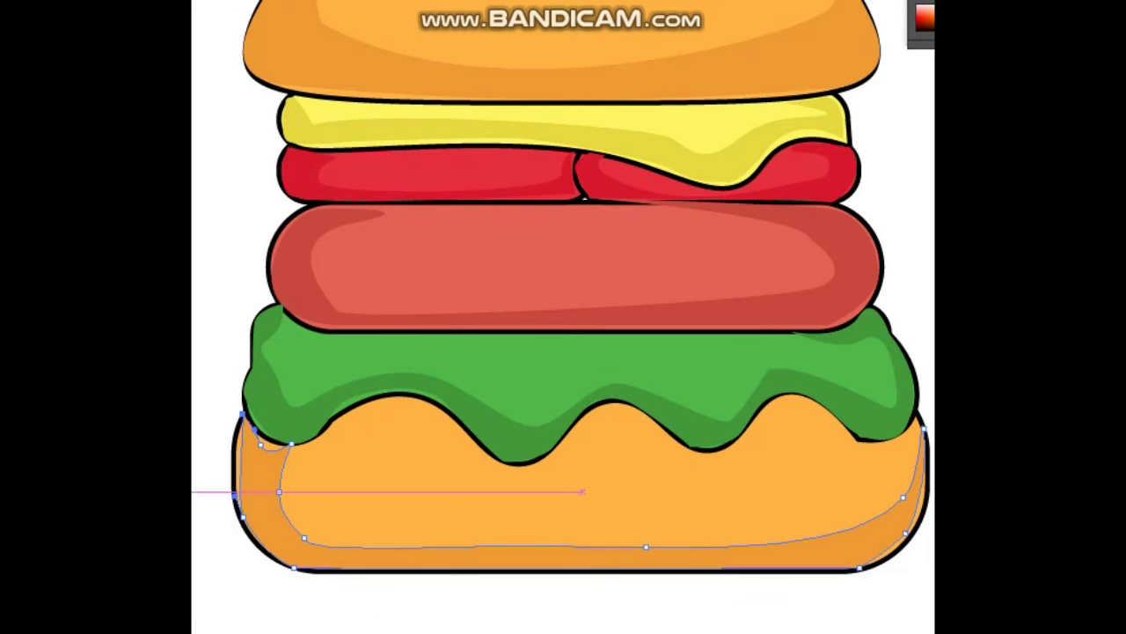
click(264, 370)
drag(471, 95, 581, 42)
Draw the highlight outline curving across the top bun's crown
drag(510, 176, 528, 189)
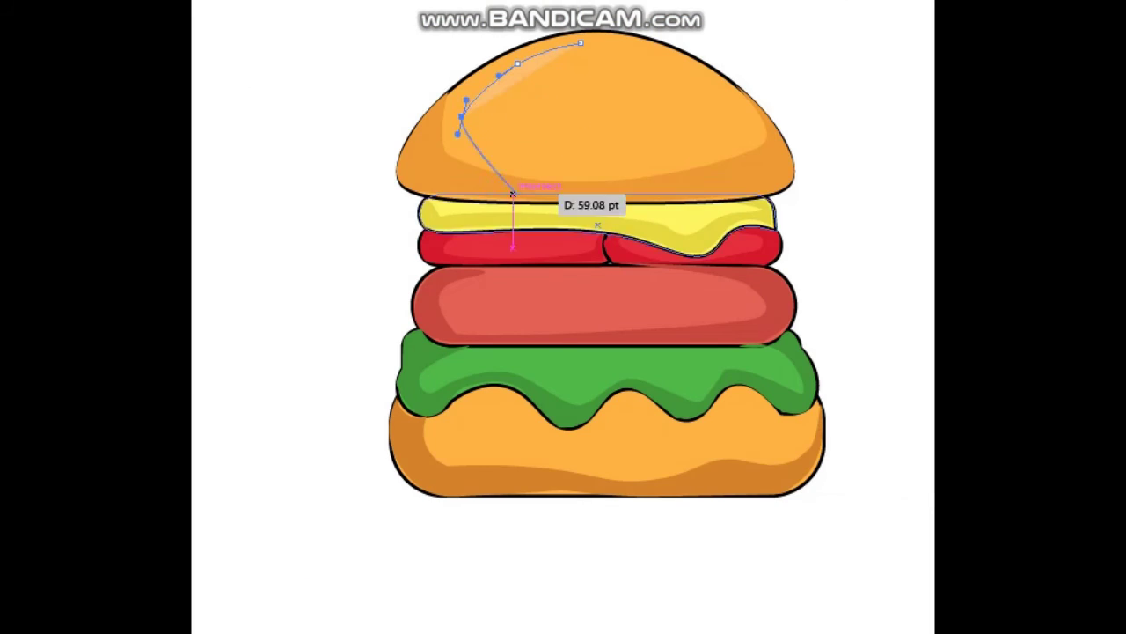
click(471, 95)
click(479, 157)
mouse_move(720, 158)
mouse_down()
mouse_move(823, 119)
mouse_move(748, 77)
mouse_up()
drag(661, 60, 656, 49)
drag(574, 42, 538, 51)
Fill the top bun highlight pale yellow, settling on FFD78F after FFC152 and FFD073
double_click(26, 493)
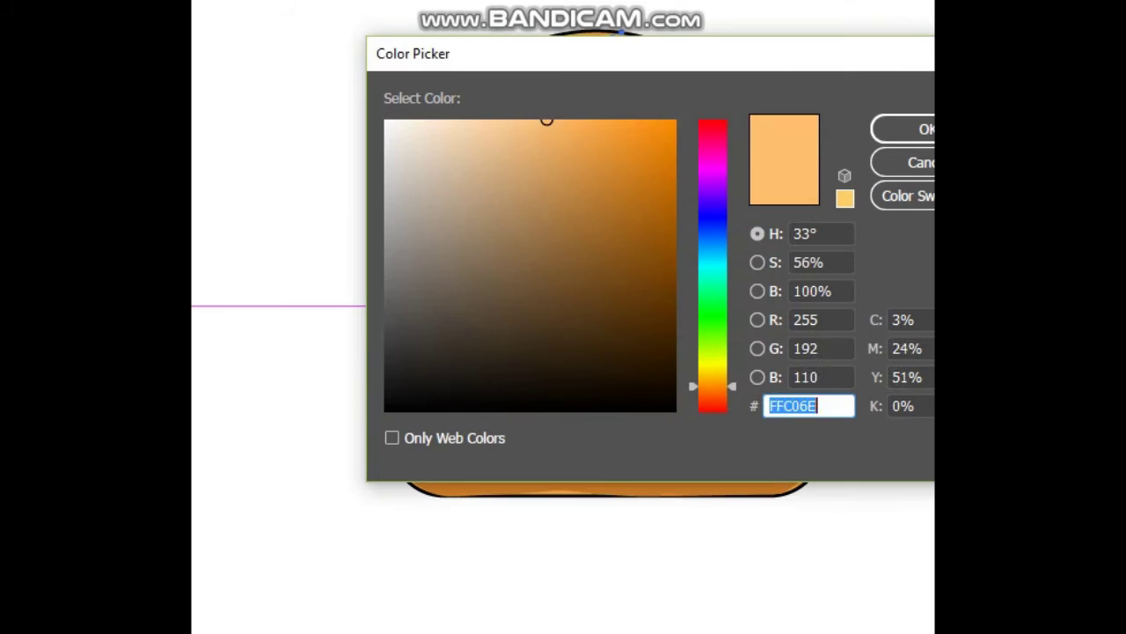
text(FFC152)
key(Return)
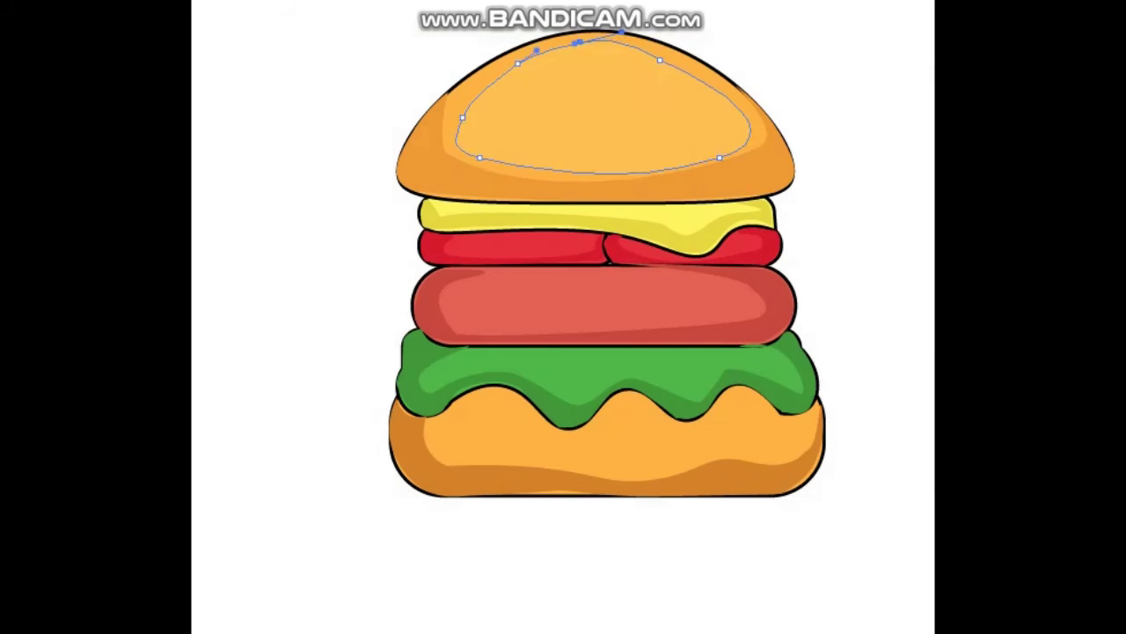
double_click(26, 493)
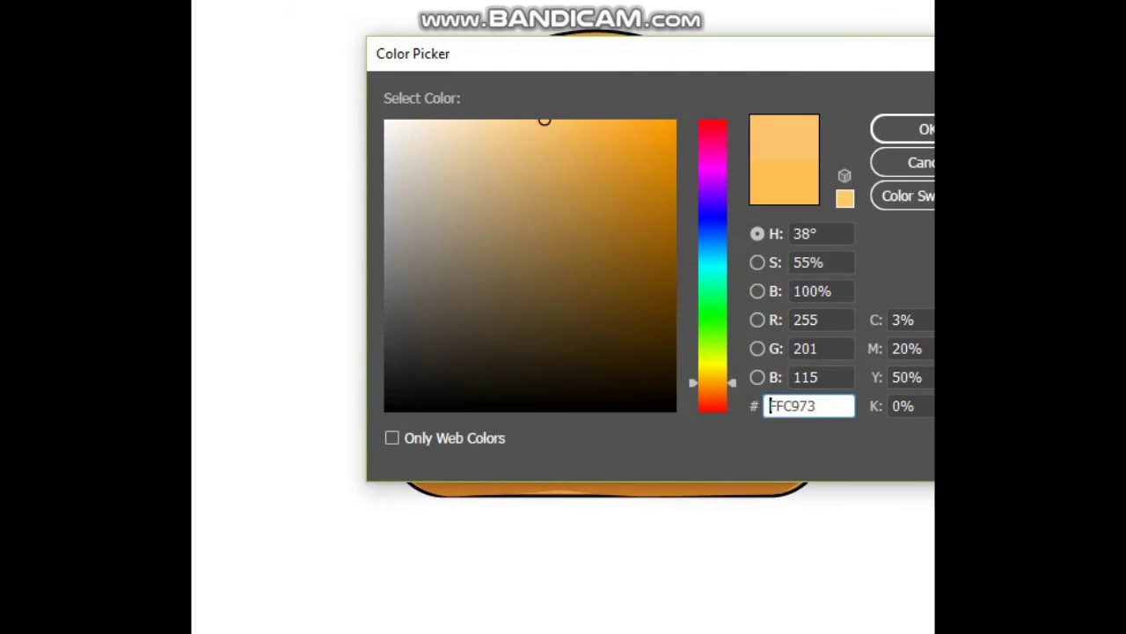
text(FFD073)
key(Return)
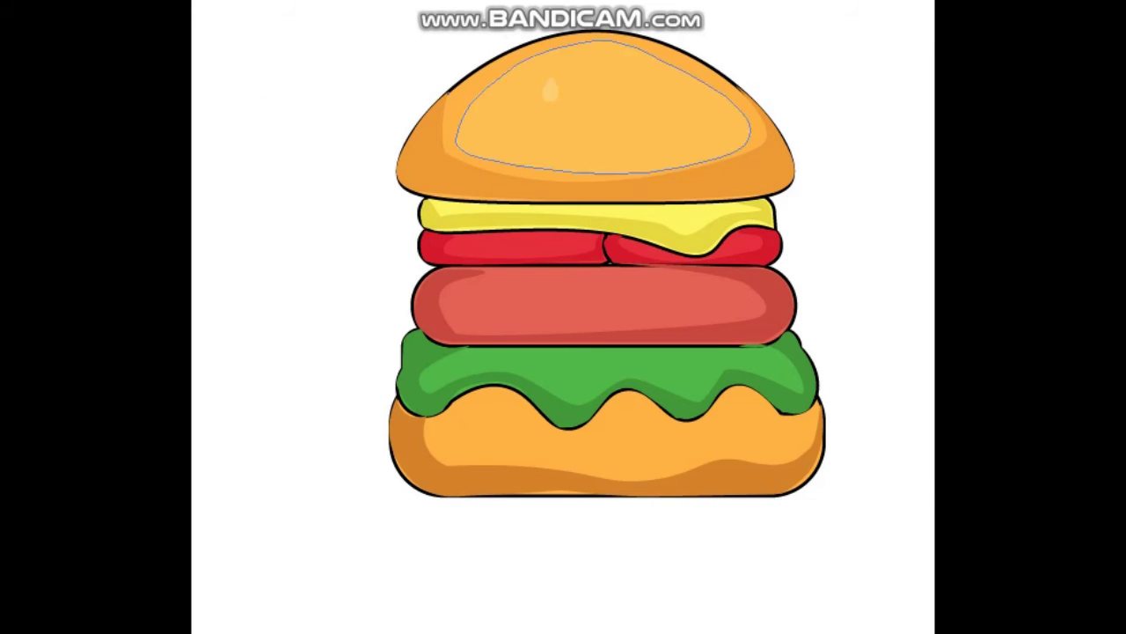
double_click(26, 493)
text(FFD78F)
key(Return)
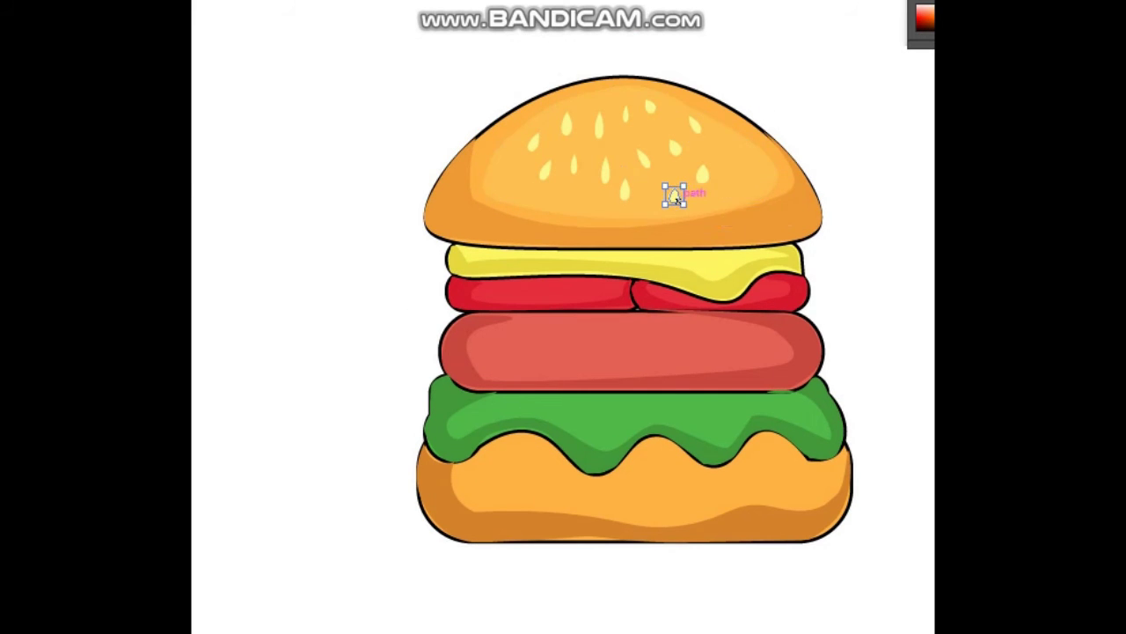
Reposition a sesame seed, then darken the top bun to C47218 and the bottom bun's lower shade
mouse_move(674, 193)
mouse_down()
mouse_move(653, 183)
mouse_move(704, 171)
mouse_up()
click(628, 156)
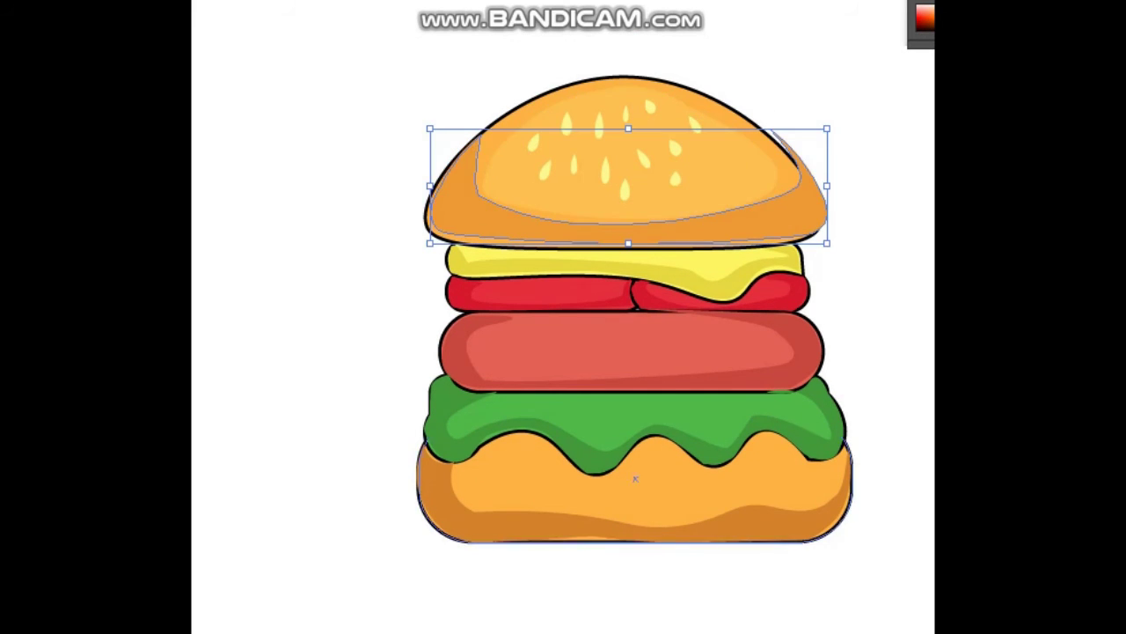
double_click(27, 493)
text(C47218)
key(Return)
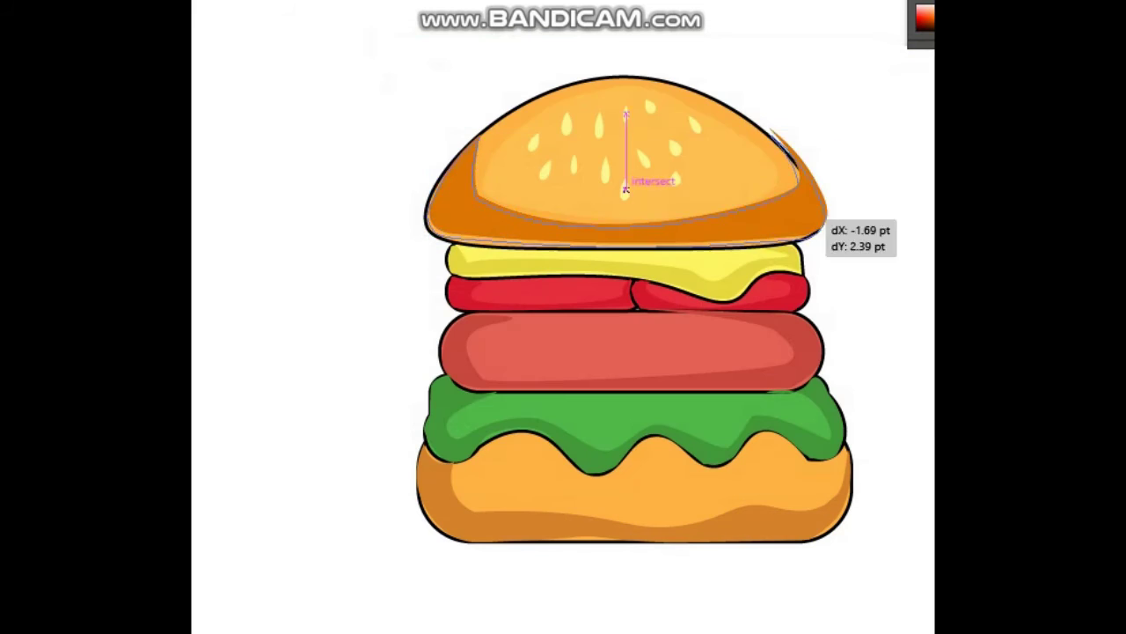
click(634, 528)
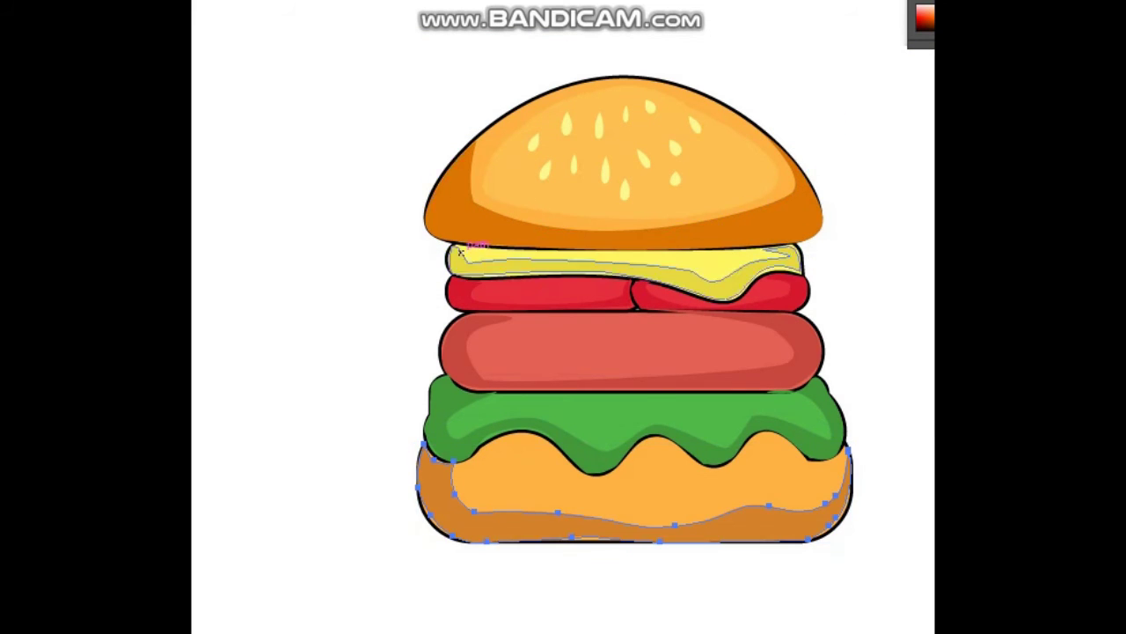
Recolour the lettuce a darker green and give both tomato slices new colours
click(634, 422)
double_click(26, 493)
key(Return)
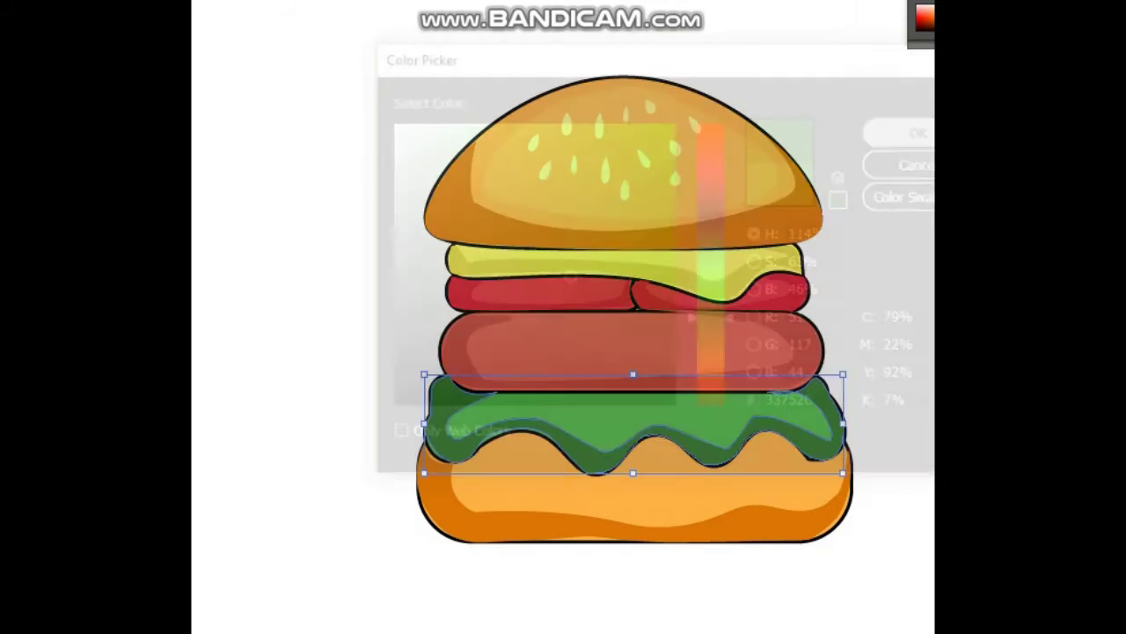
click(634, 347)
double_click(27, 493)
key(Return)
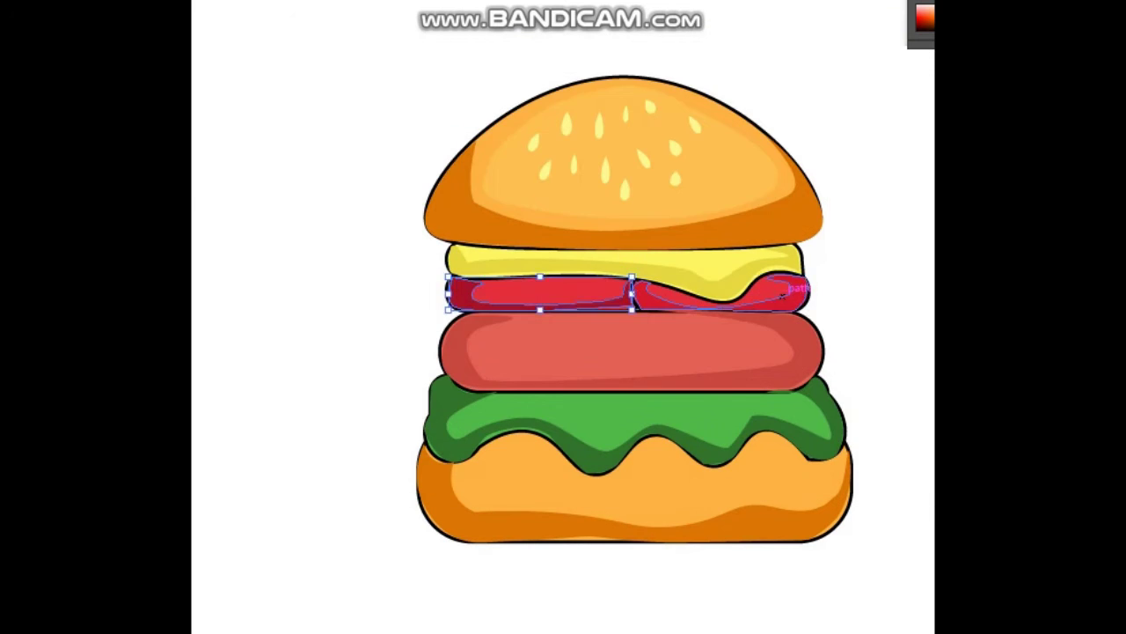
click(720, 293)
double_click(26, 493)
key(Return)
Make the cheese two-tone: darker mustard D3C333 lower shade and brighter yellow upper area
click(704, 269)
double_click(26, 493)
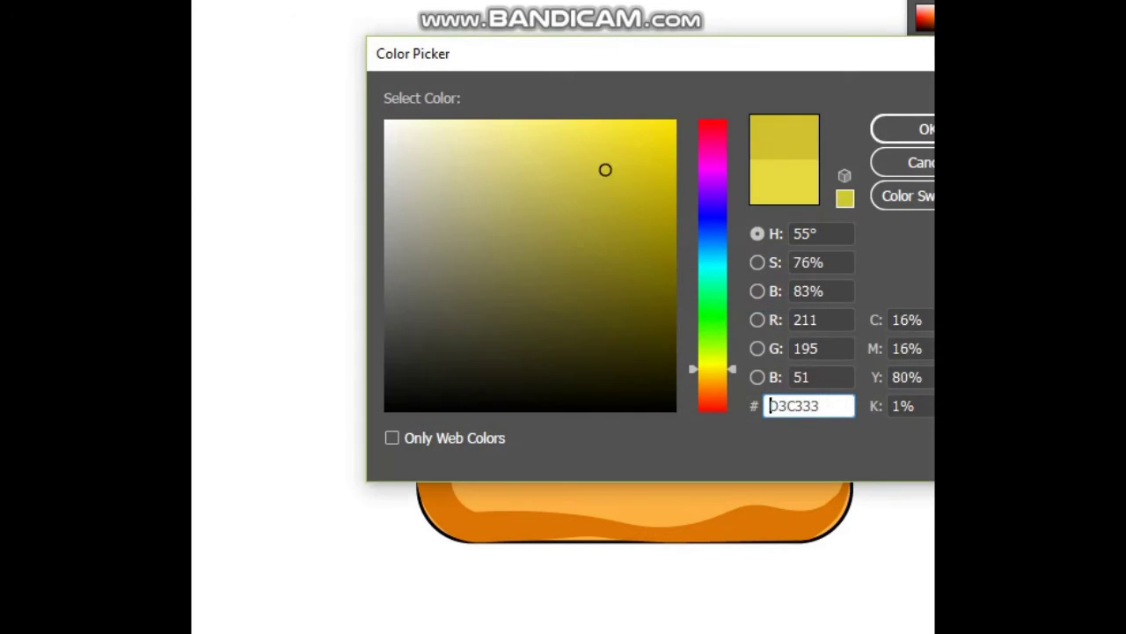
key(Return)
click(528, 257)
double_click(26, 493)
key(Return)
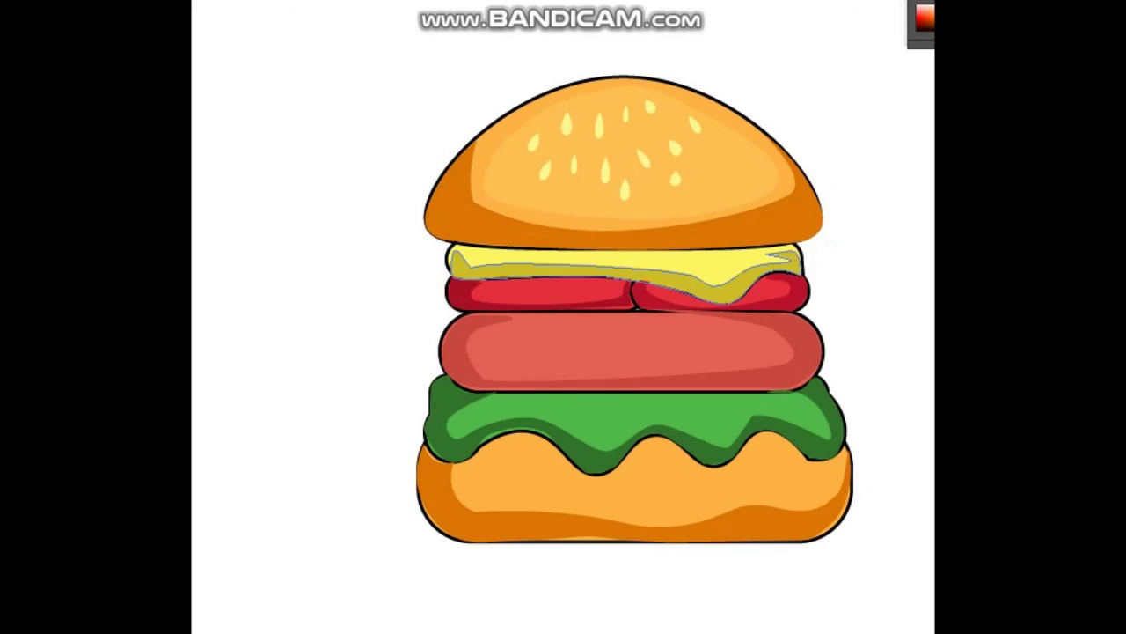
click(647, 256)
Move the cheese highlight stroke left and colour it a pale yellow
drag(746, 256, 638, 264)
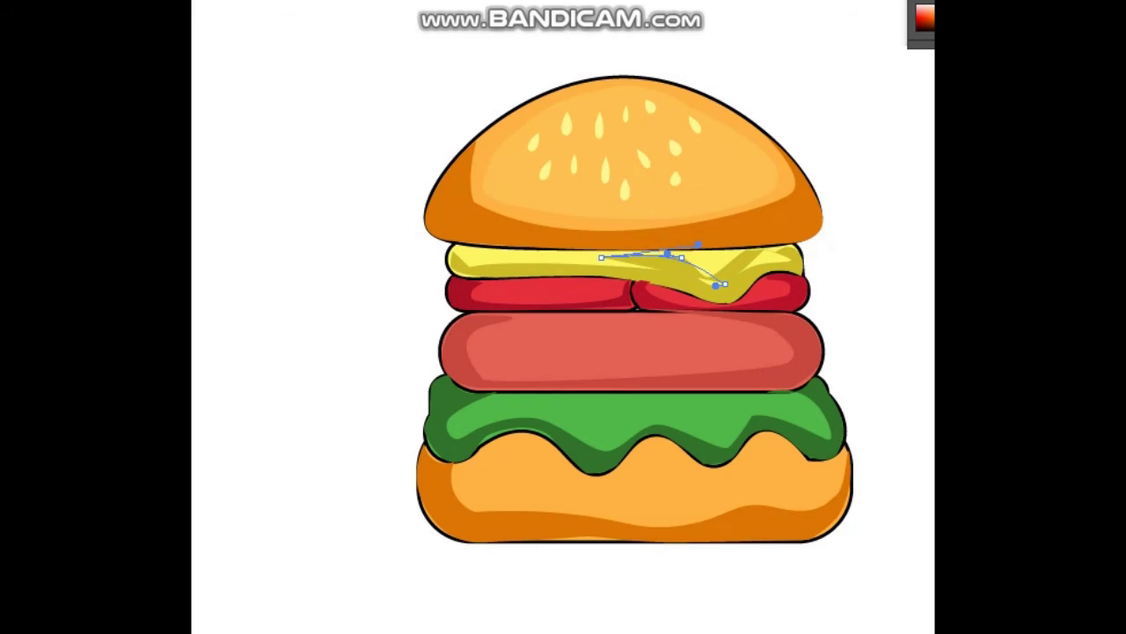
double_click(27, 493)
click(558, 126)
key(Return)
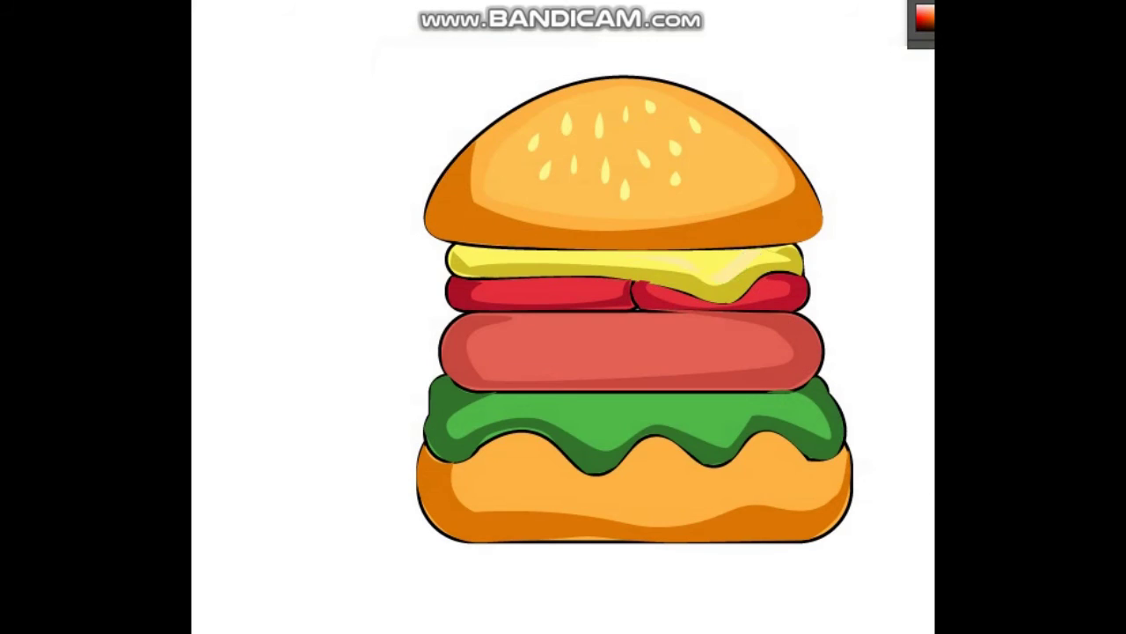
drag(685, 265, 671, 264)
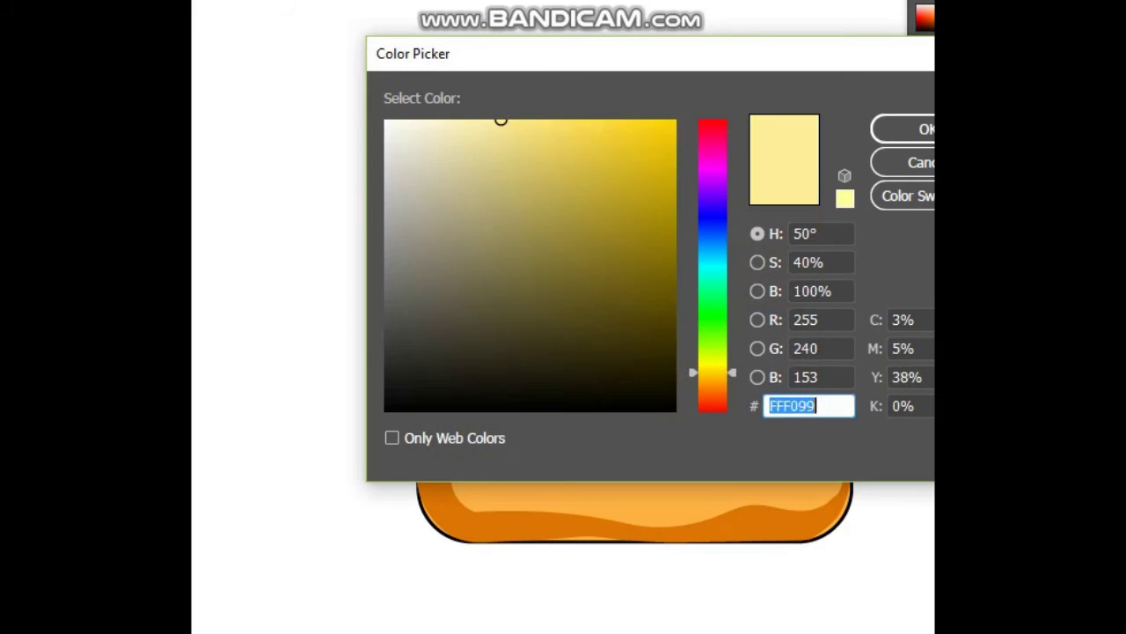
drag(713, 372, 713, 358)
key(Return)
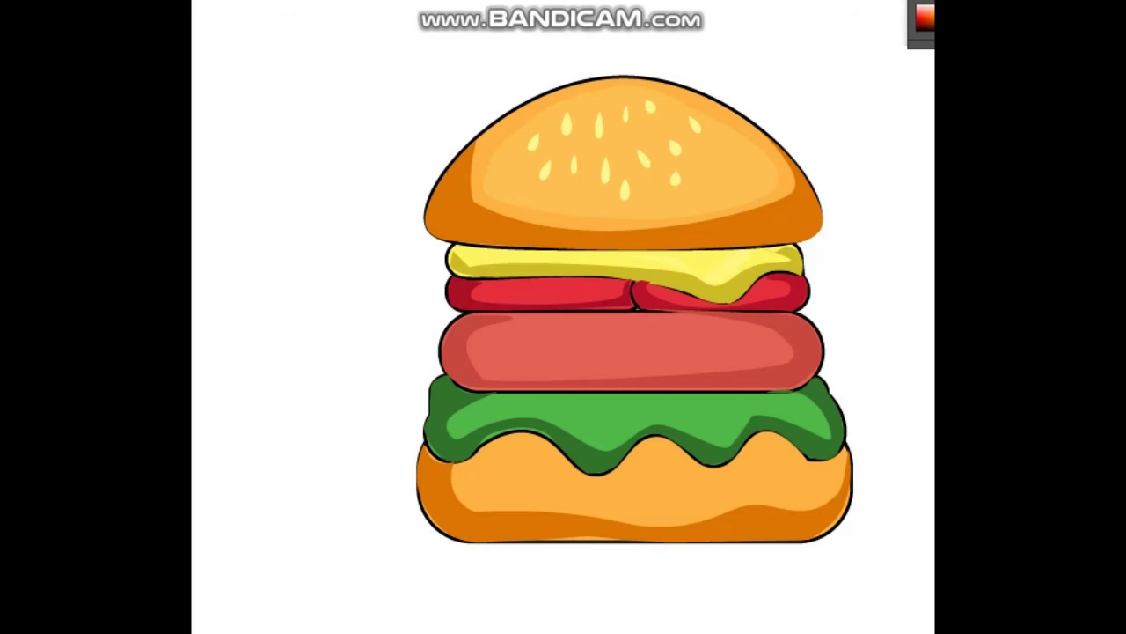
Adjust a red shade and draw highlight streaks on the left and right tomato slices
double_click(924, 16)
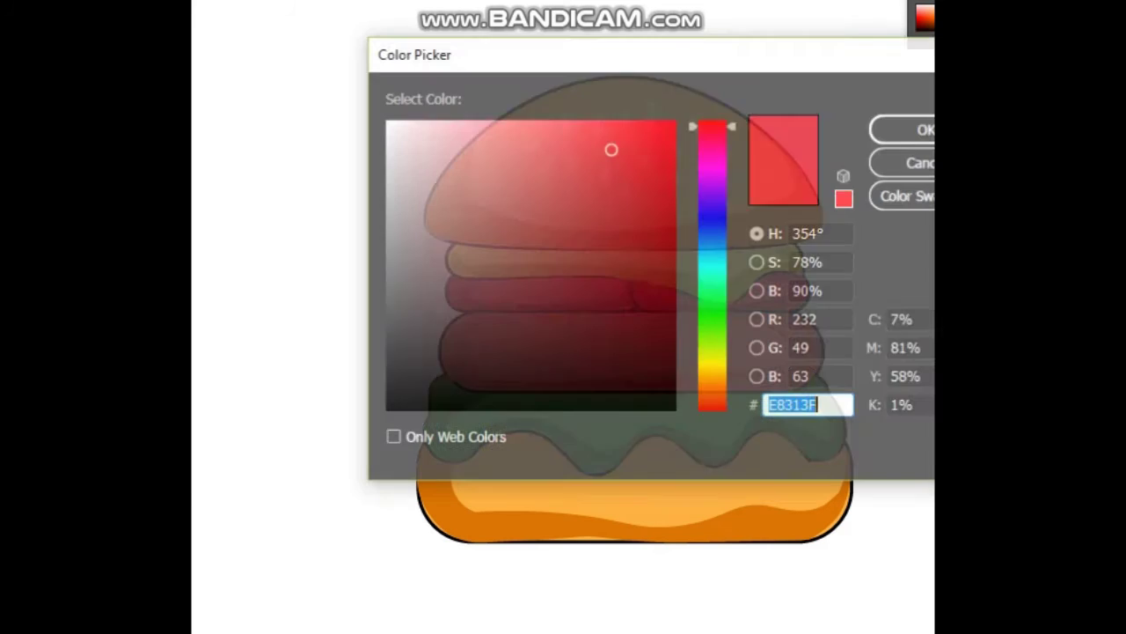
mouse_move(608, 148)
mouse_down()
mouse_move(566, 117)
mouse_move(590, 118)
mouse_up()
key(Return)
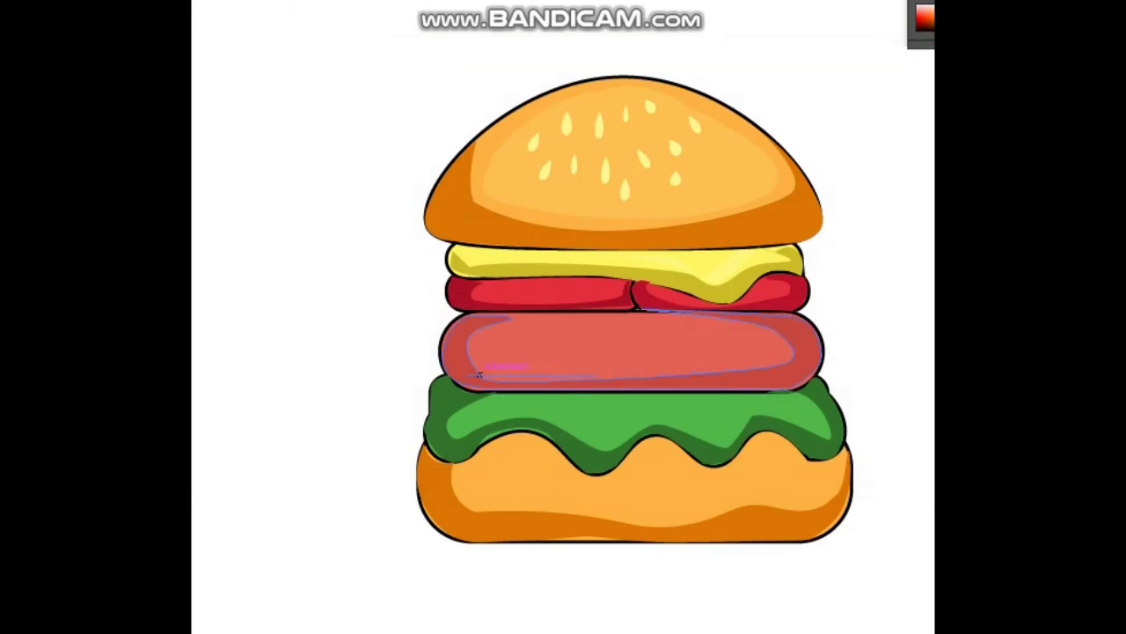
drag(656, 283, 492, 294)
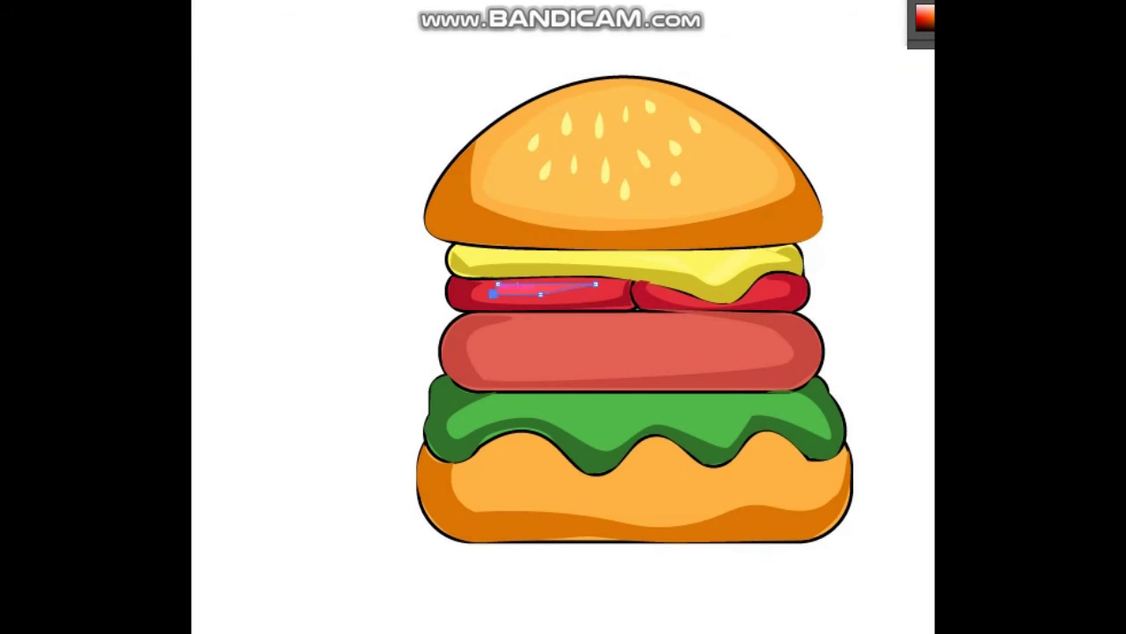
drag(757, 284, 779, 287)
Close the patty highlight shape and fill it light salmon
drag(490, 343, 261, 340)
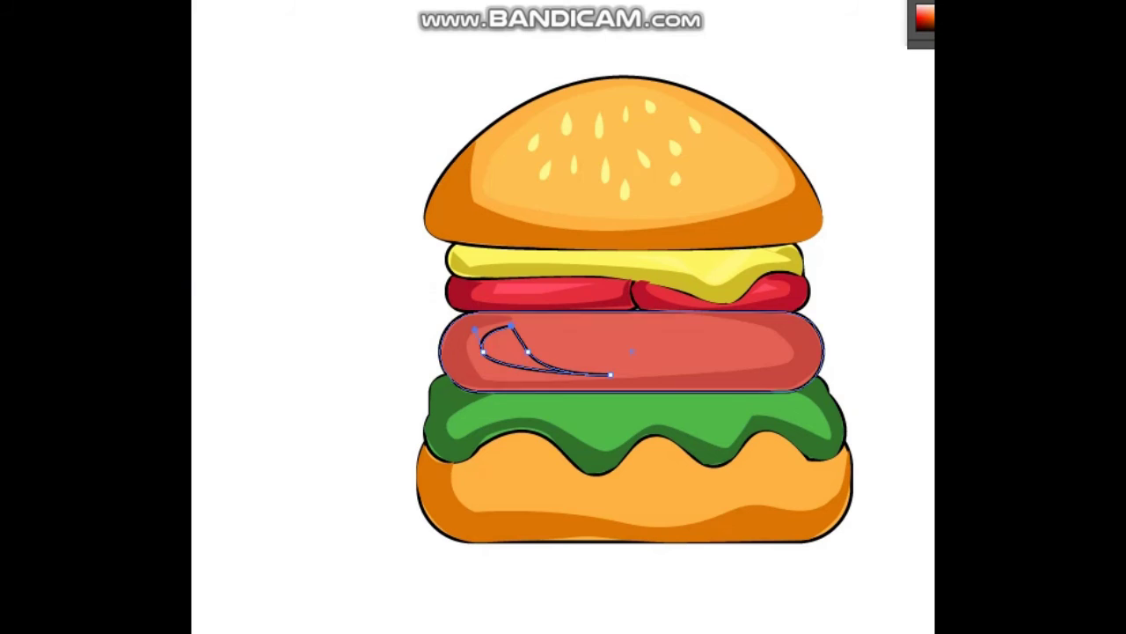
double_click(924, 16)
key(Return)
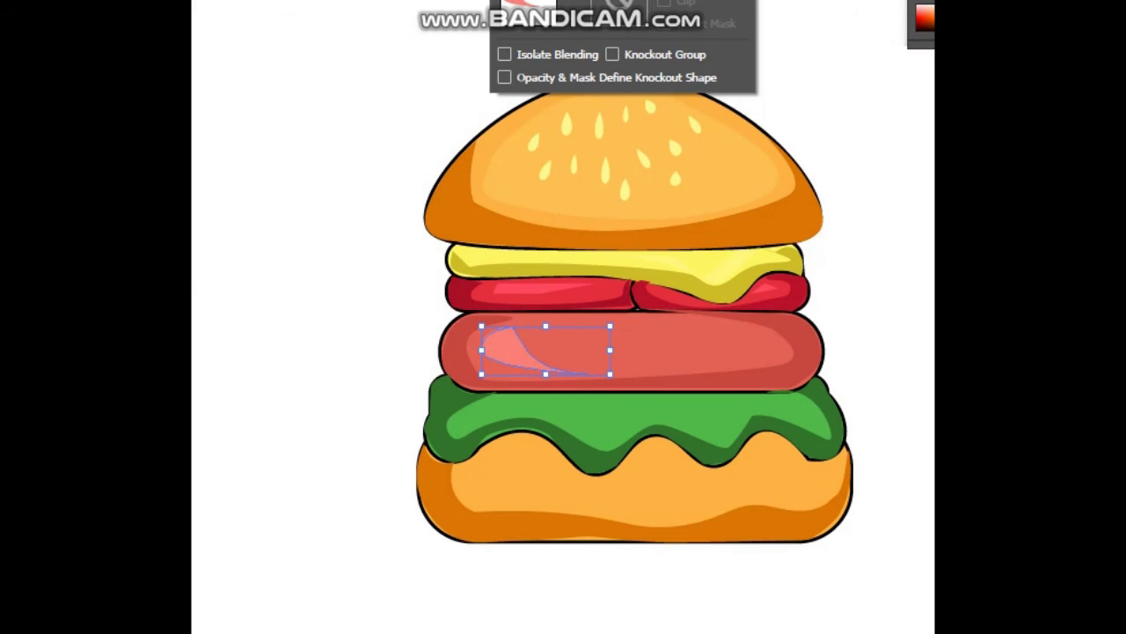
Fill the patty base dark red A02828 and reshape the inner patty shape's left and right ends
click(704, 352)
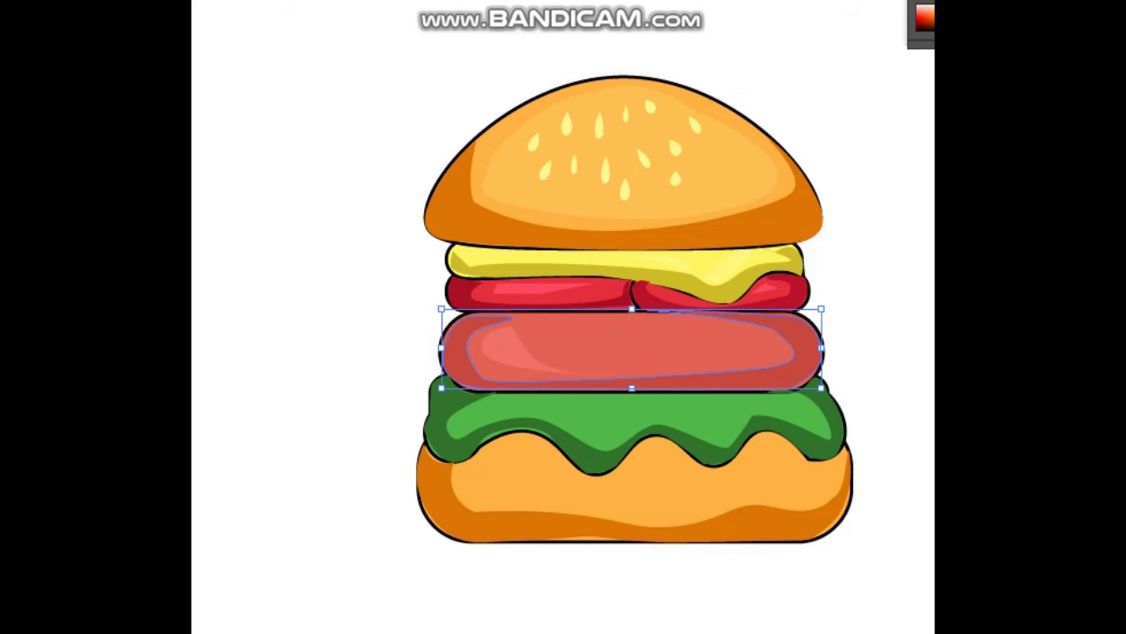
key(Up)
key(Up)
key(Up)
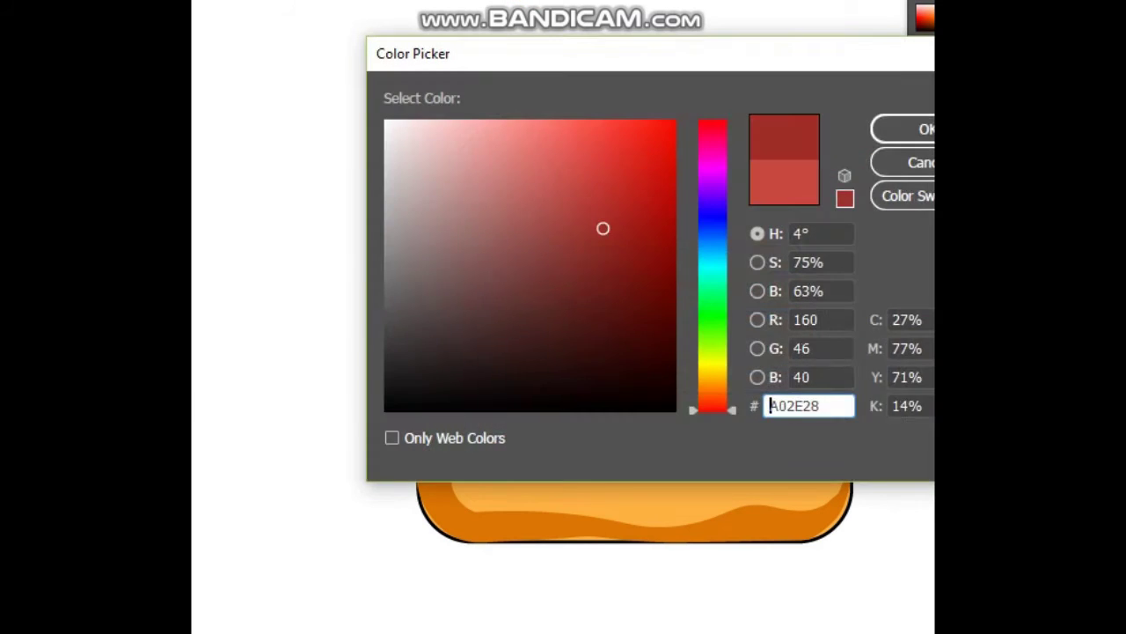
key(Return)
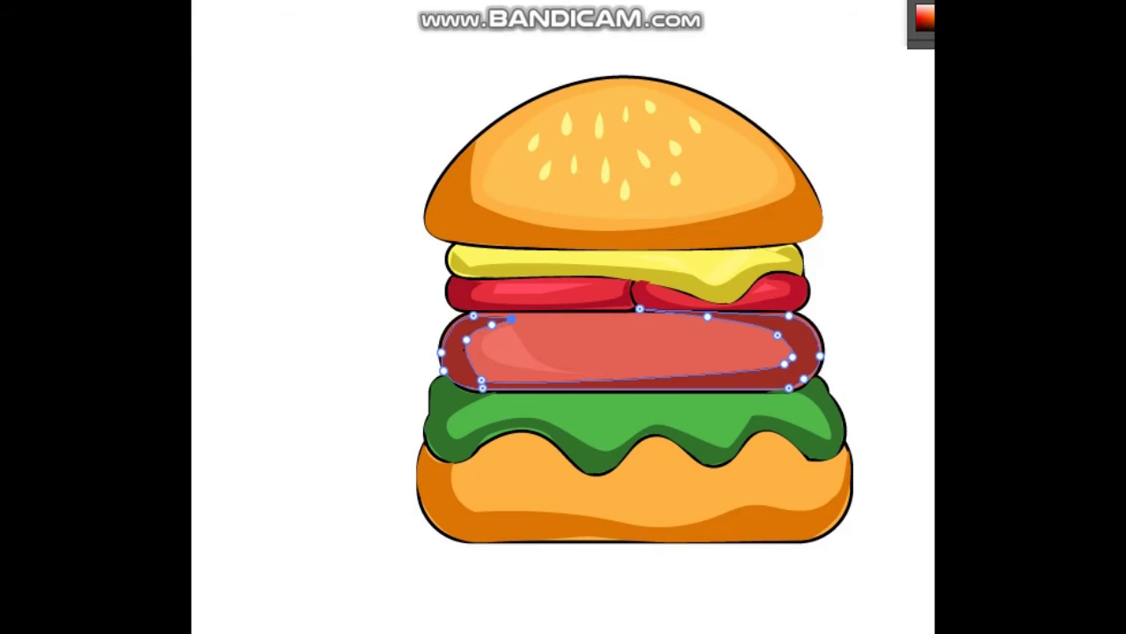
mouse_move(474, 315)
mouse_down()
mouse_move(456, 318)
mouse_move(479, 324)
mouse_up()
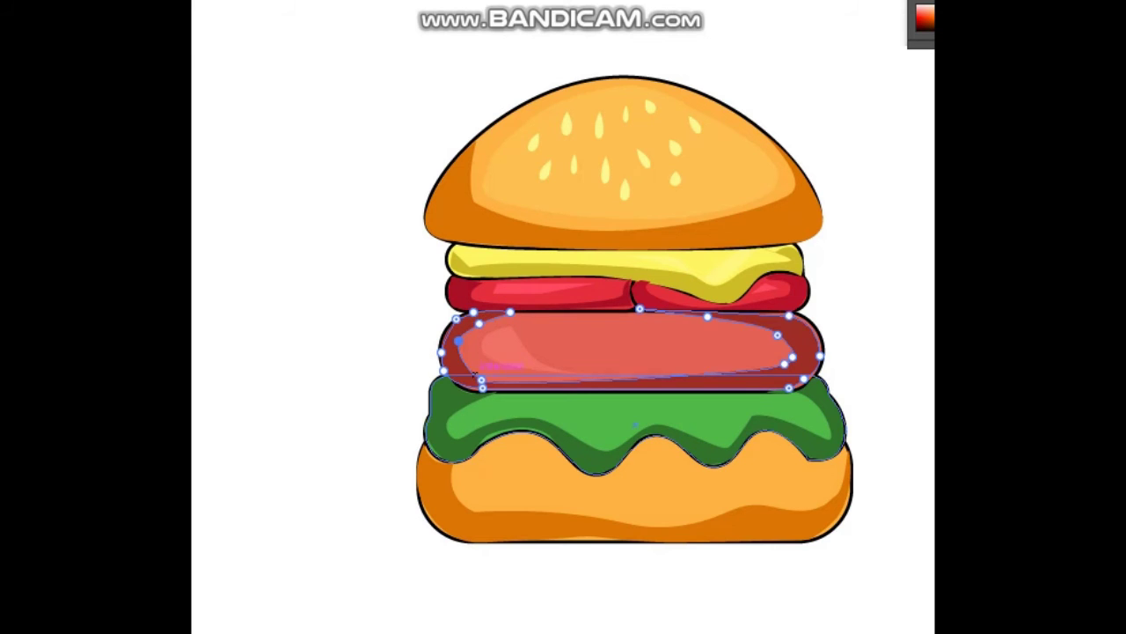
drag(482, 380, 470, 379)
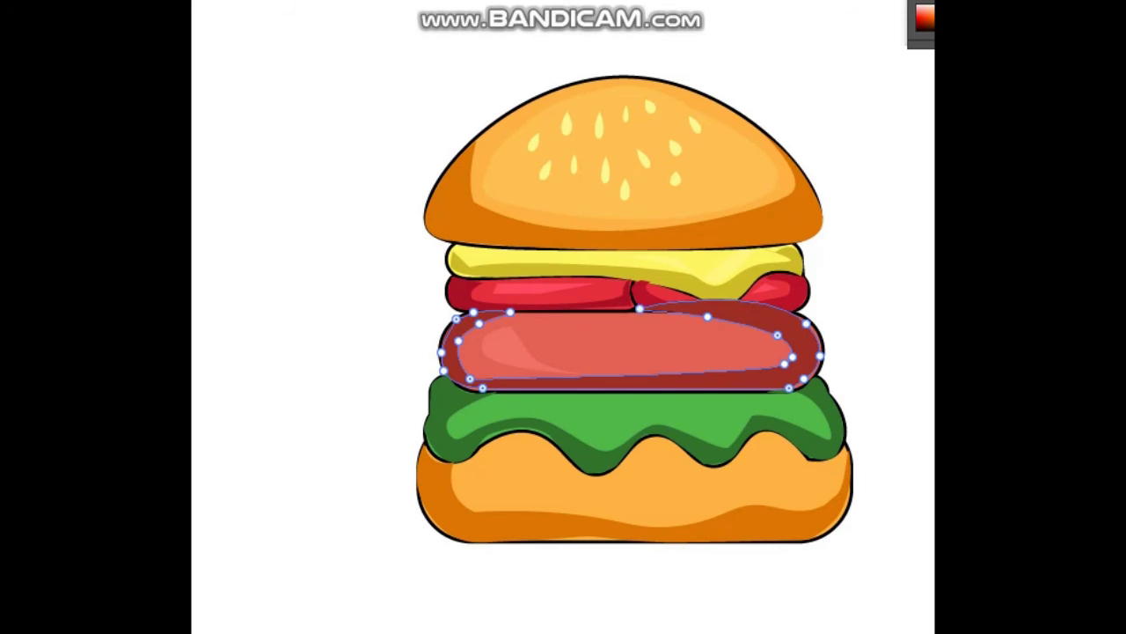
drag(709, 317, 801, 330)
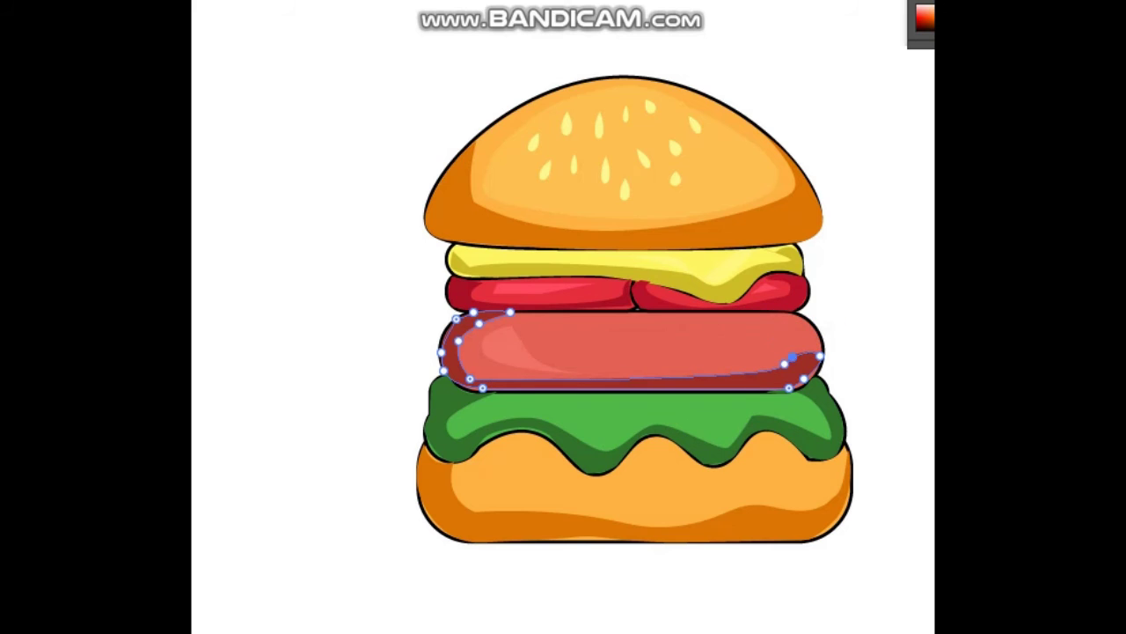
Draw a 722E2D dark red shadow path across the patty top and set its blending
click(488, 377)
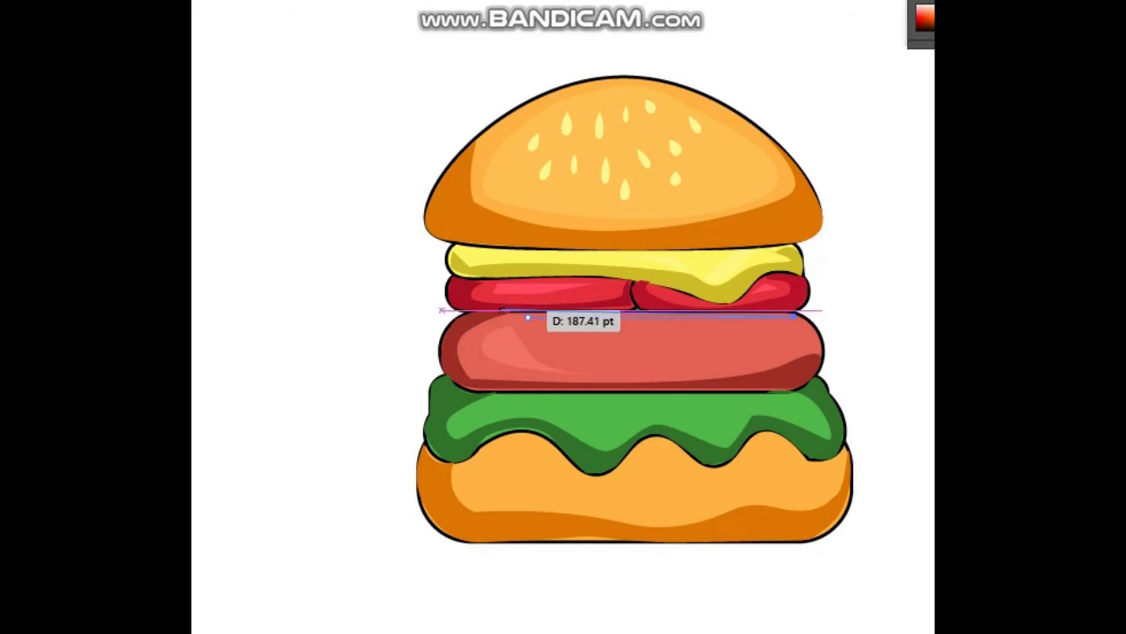
drag(610, 374, 510, 311)
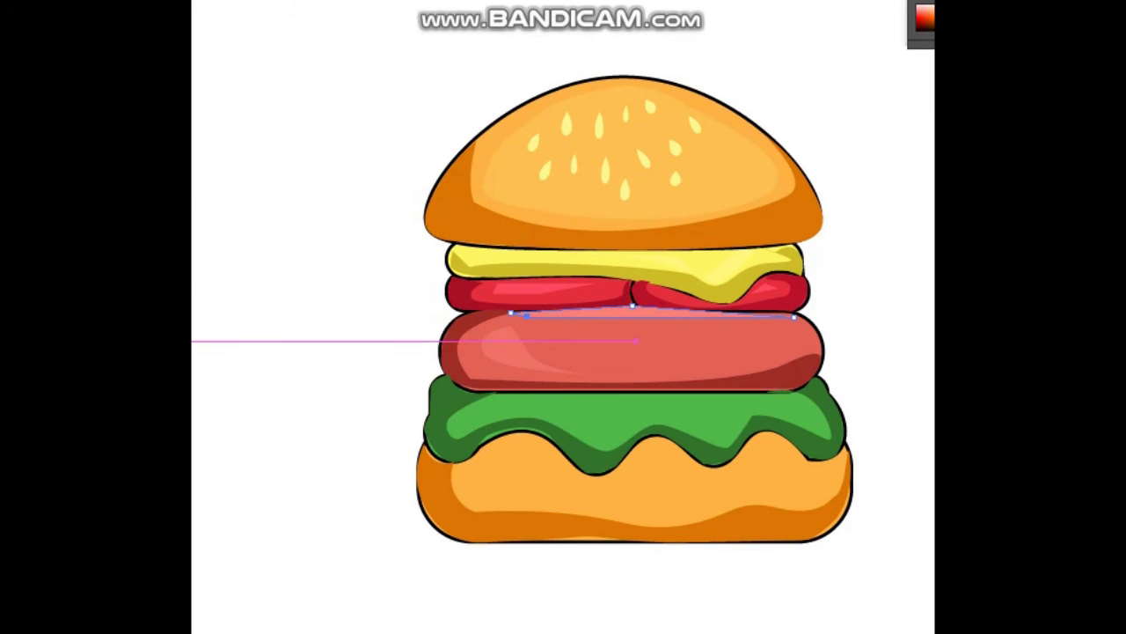
text(722E2D)
key(Return)
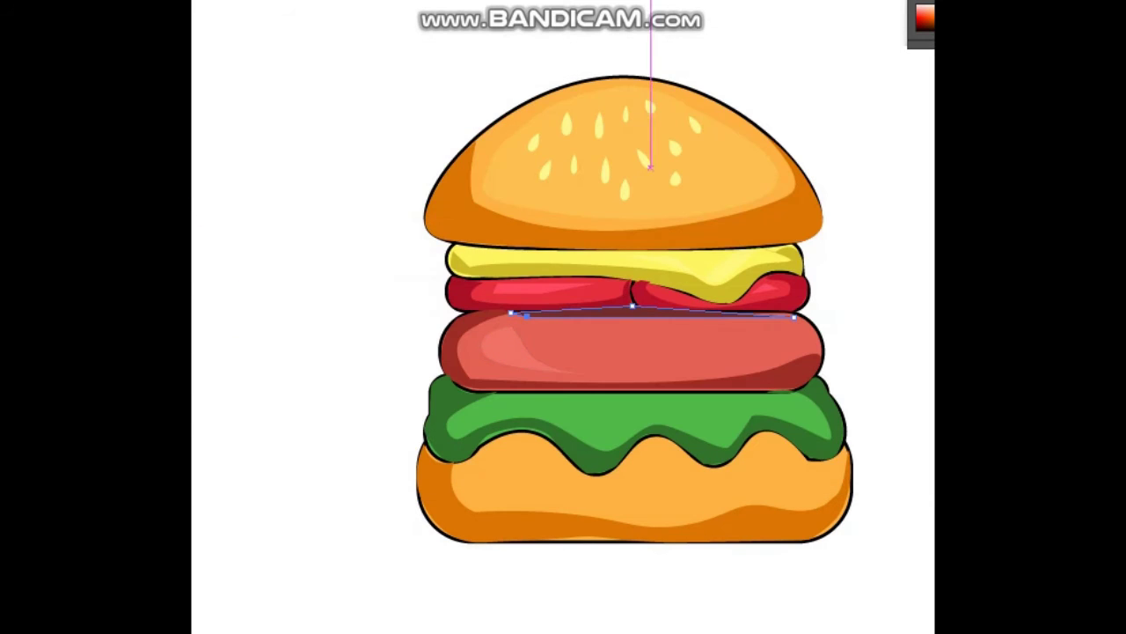
key(v)
key(ctrl+shift+F10)
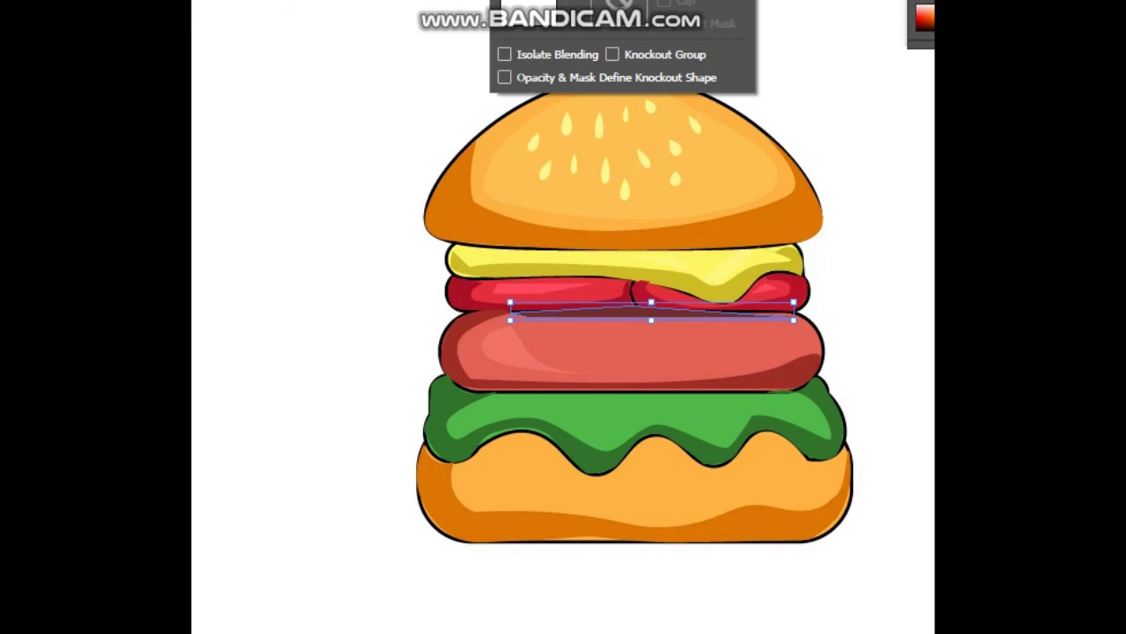
key(Escape)
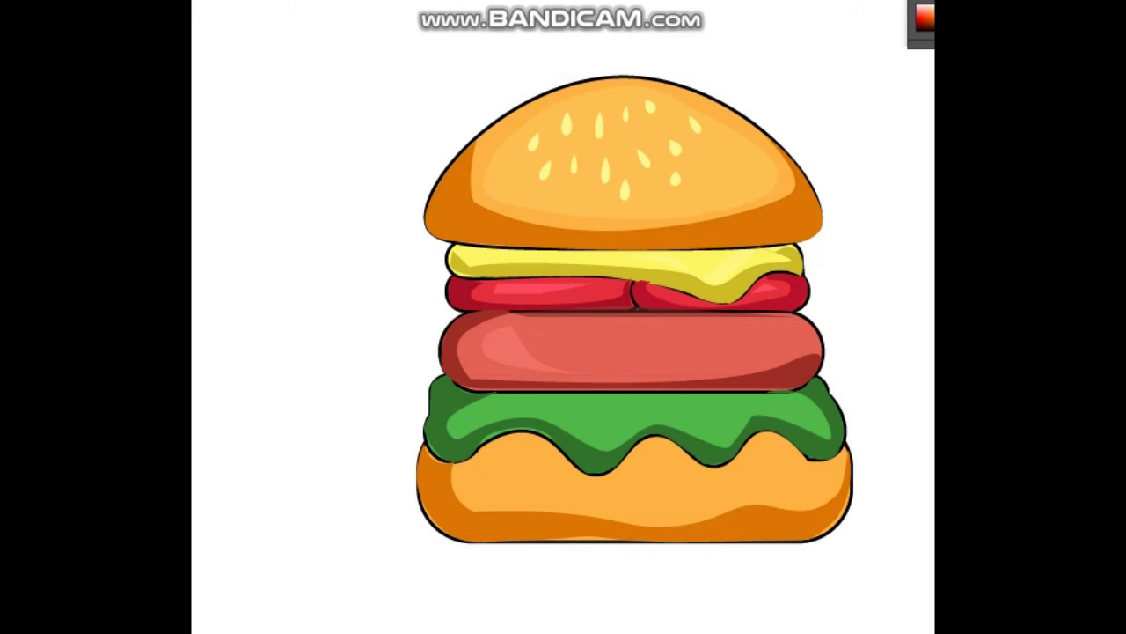
Finish the patty's lower-edge path and add a small light green 76DD64 lettuce highlight
click(449, 378)
drag(808, 384, 843, 362)
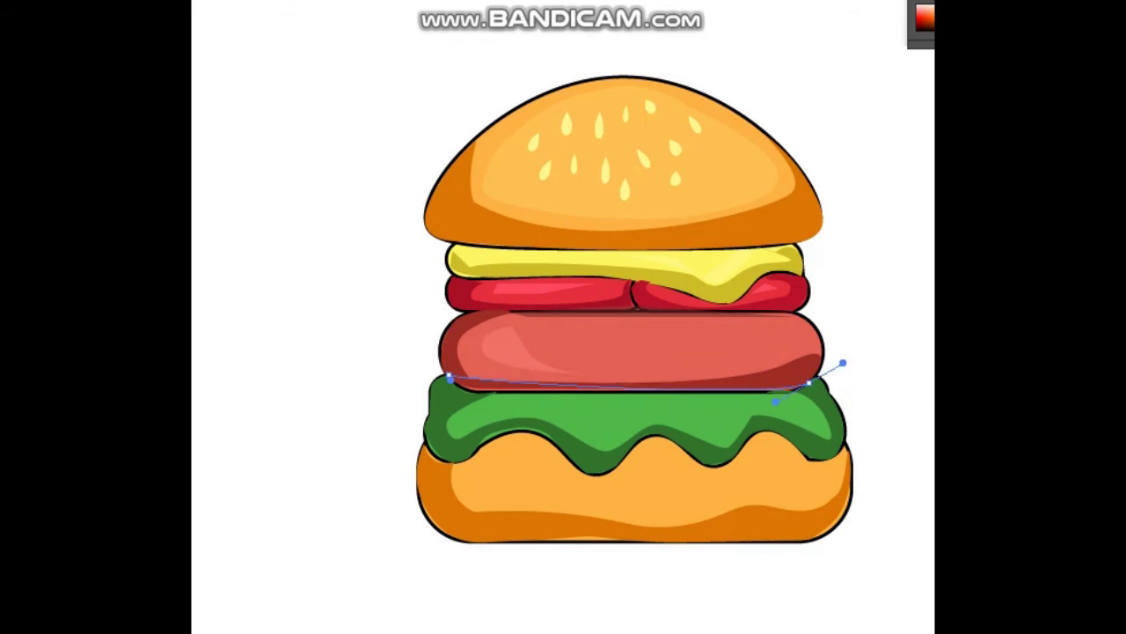
click(565, 414)
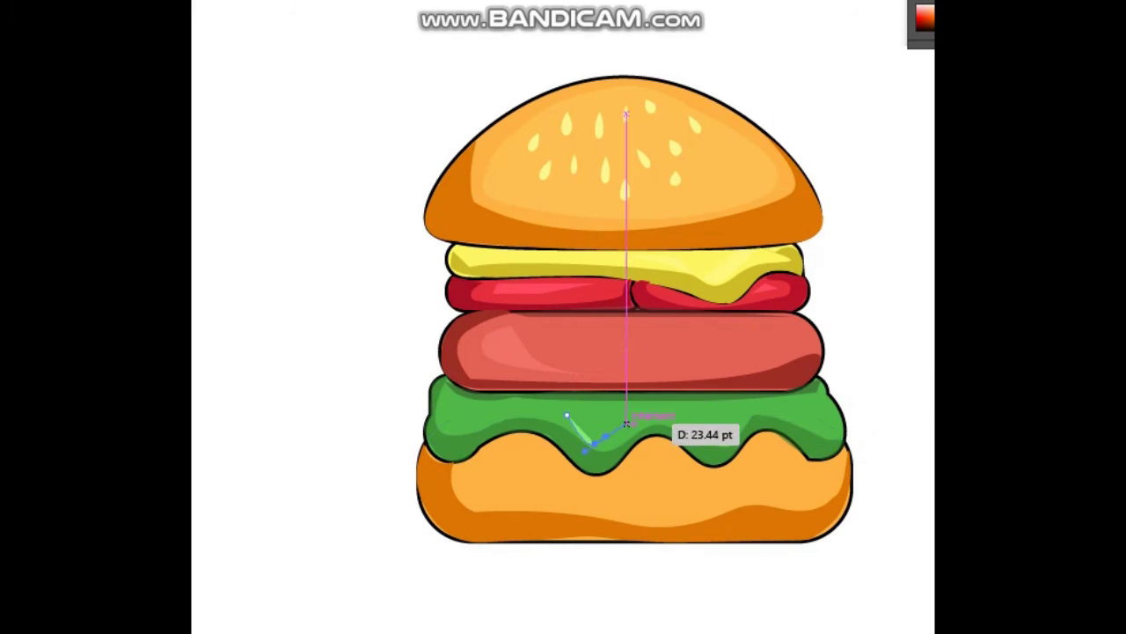
click(595, 445)
drag(596, 424, 613, 420)
click(566, 413)
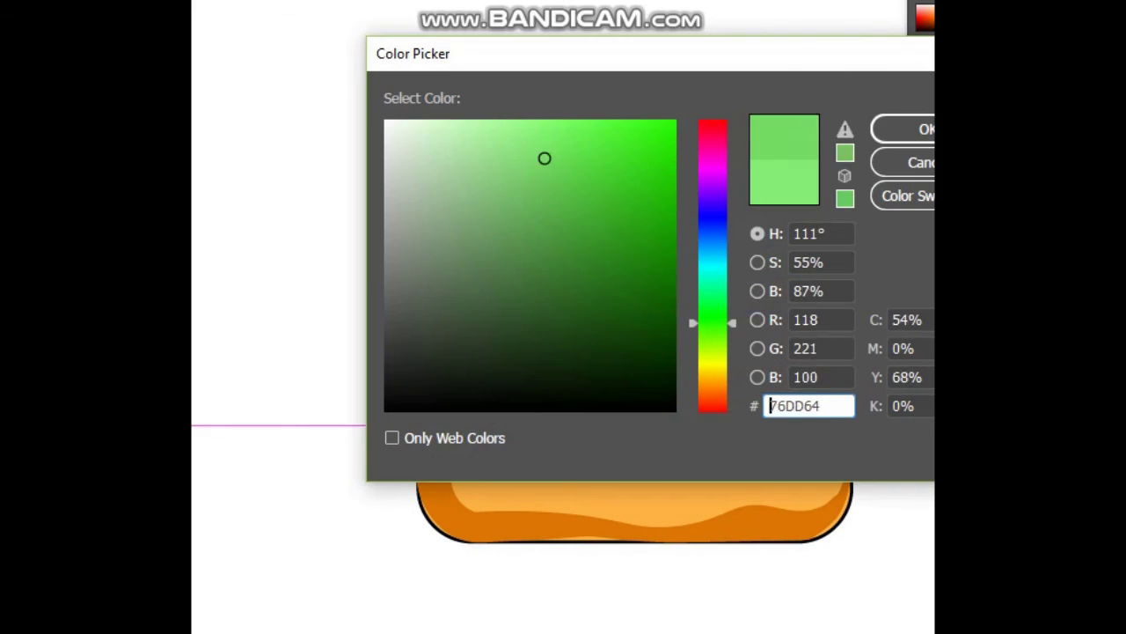
key(Return)
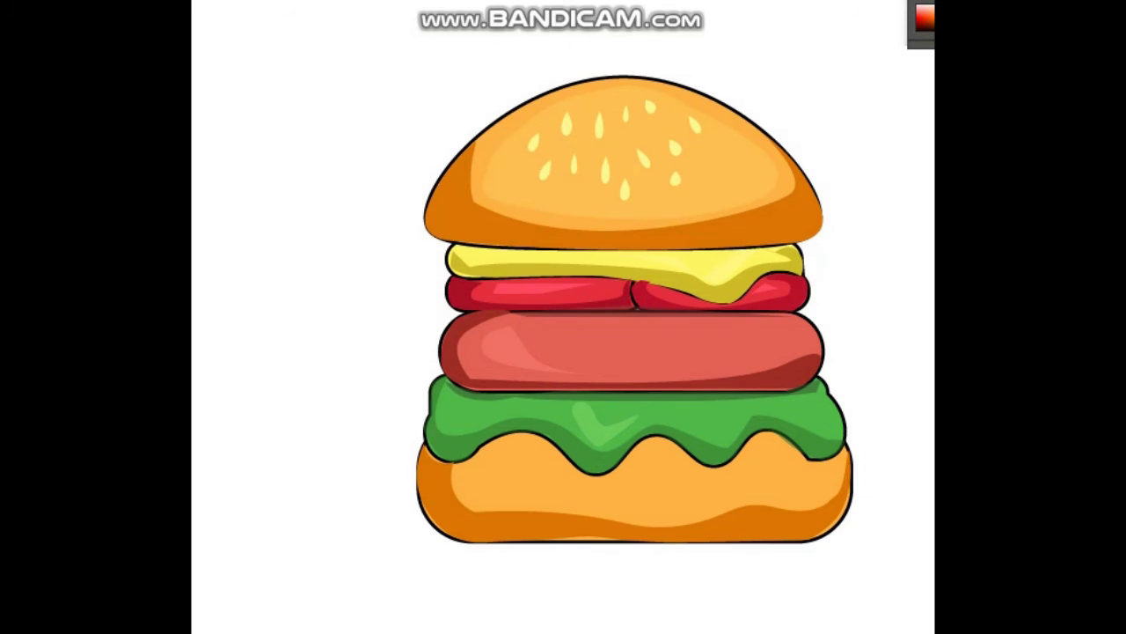
Draw a longer curved light green highlight along the lettuce's right side
mouse_move(700, 439)
mouse_down()
mouse_move(720, 437)
mouse_move(727, 411)
mouse_up()
click(753, 409)
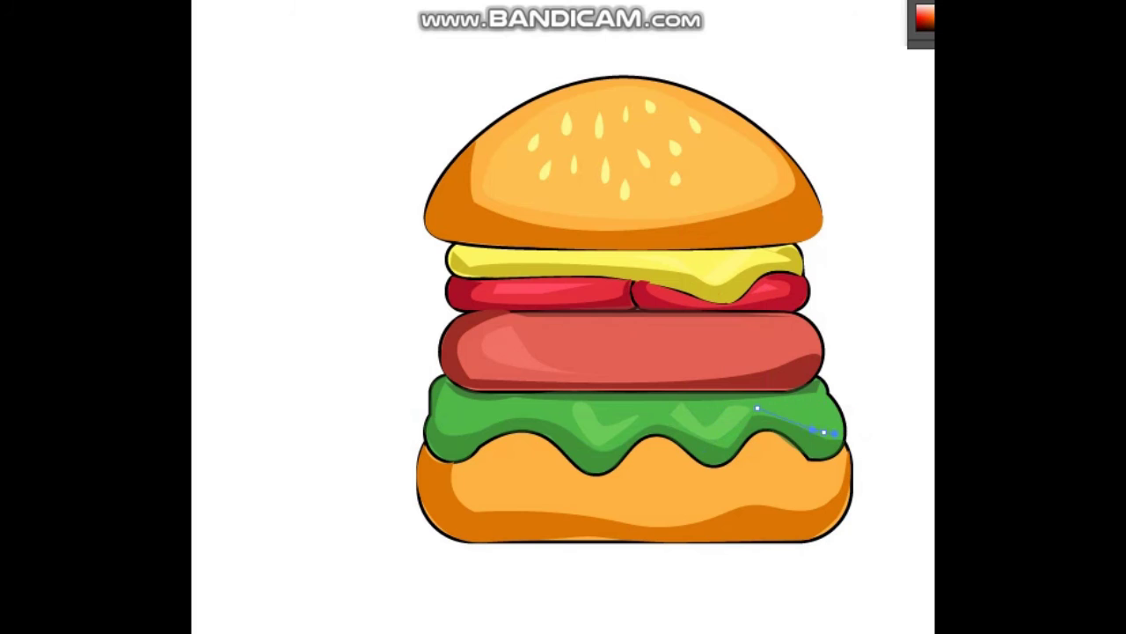
click(829, 395)
click(845, 421)
drag(823, 432, 802, 430)
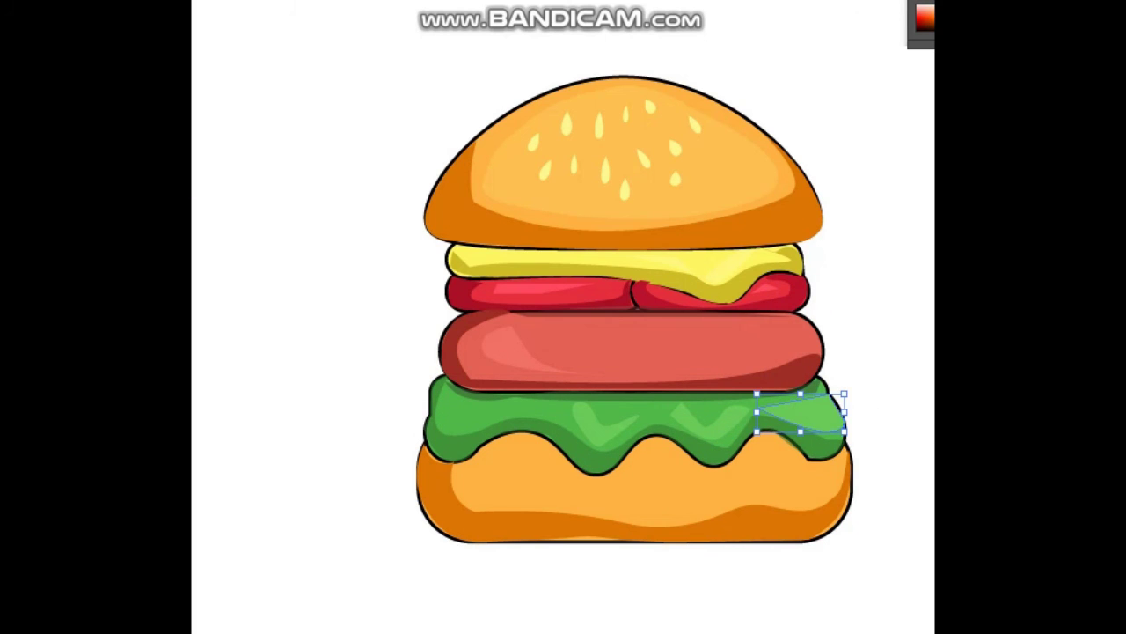
click(800, 325)
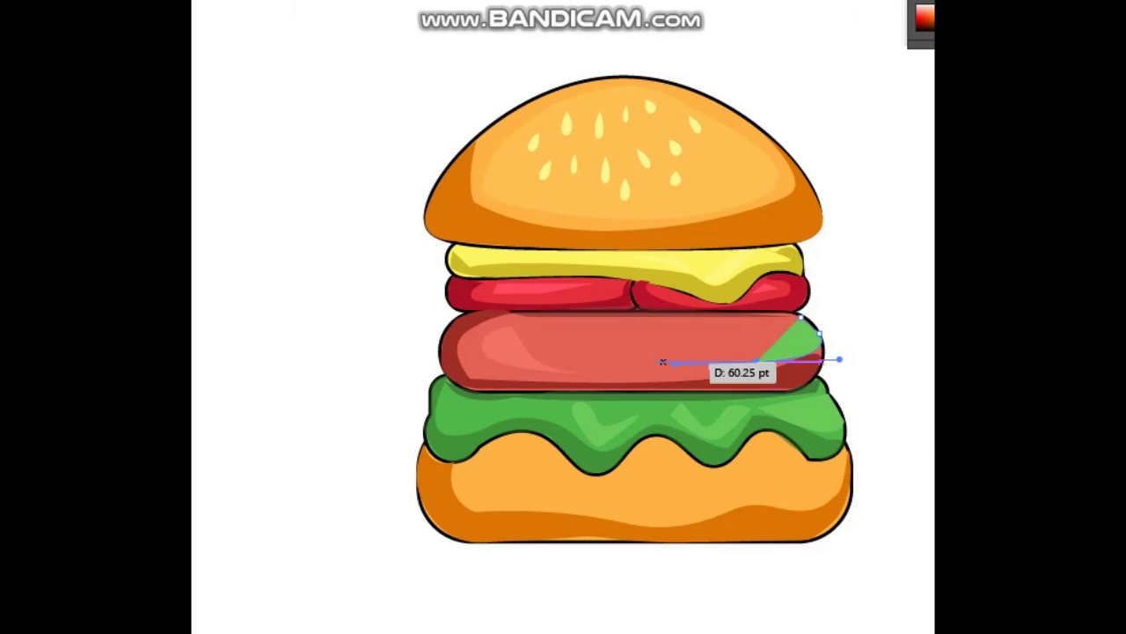
Draw curved E26461 lighter red highlights on the patty's right and left sides
drag(757, 361, 594, 362)
drag(800, 315, 800, 318)
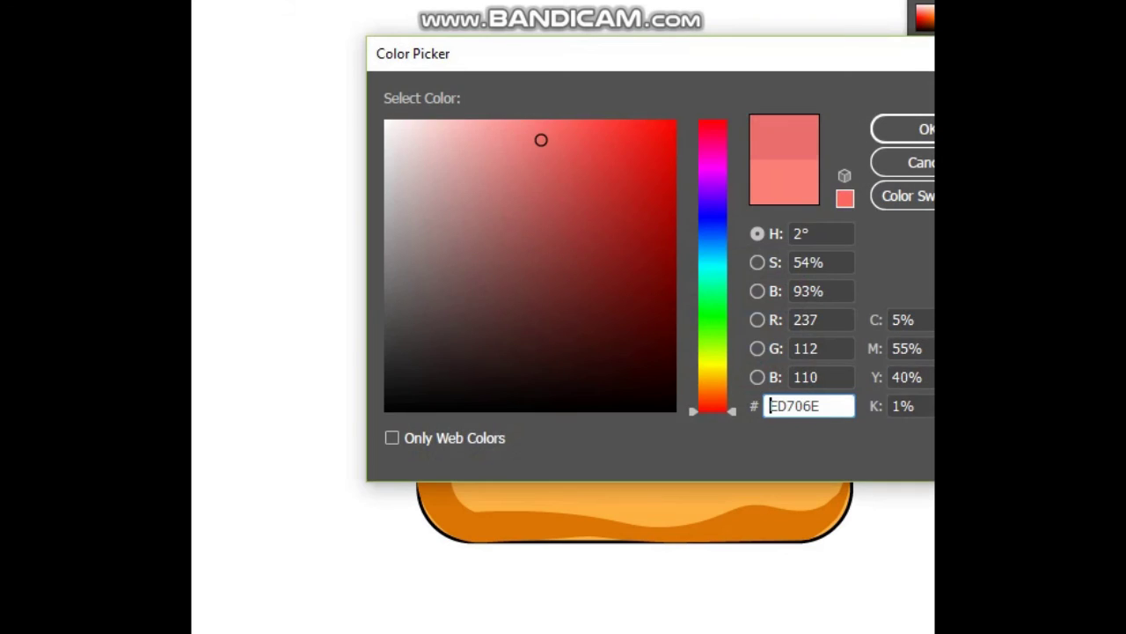
drag(541, 141, 551, 153)
key(Return)
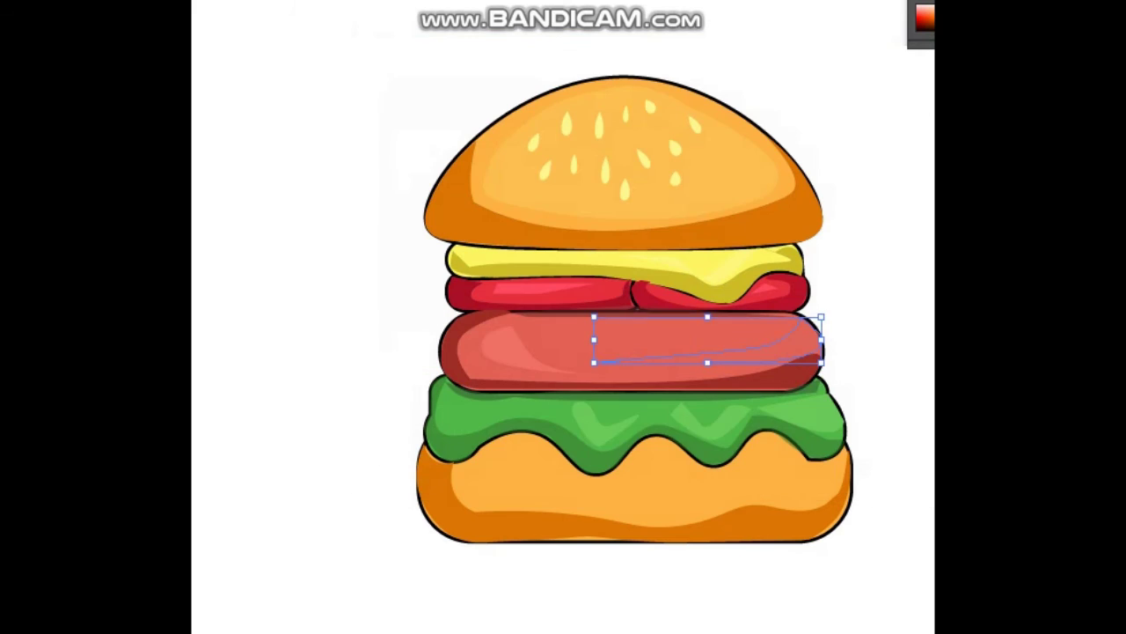
key(v)
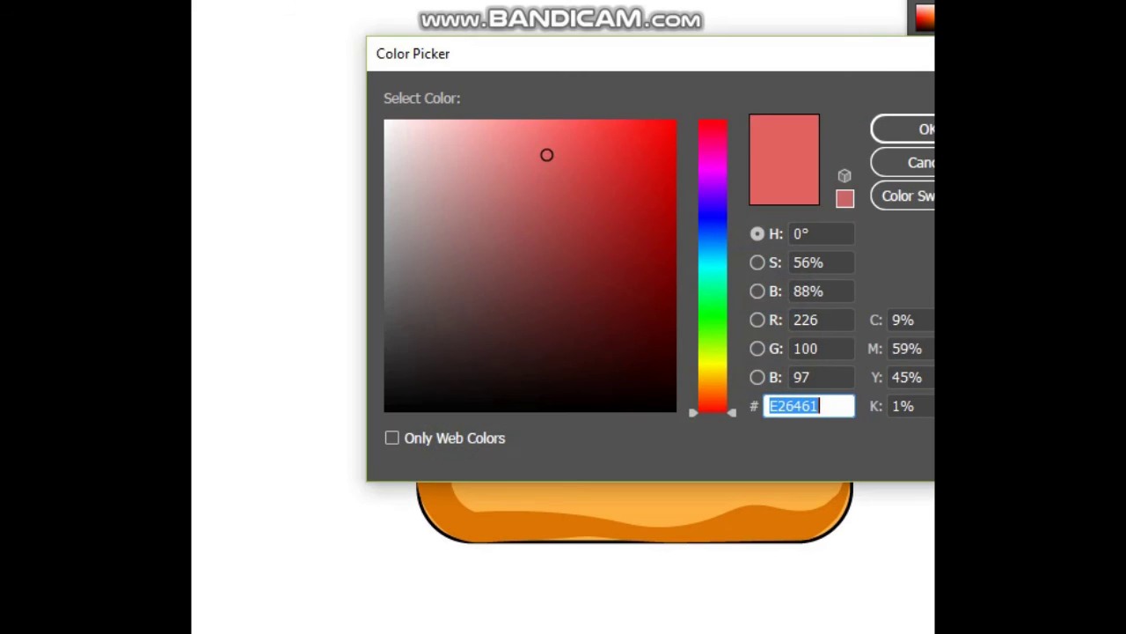
key(Return)
click(499, 361)
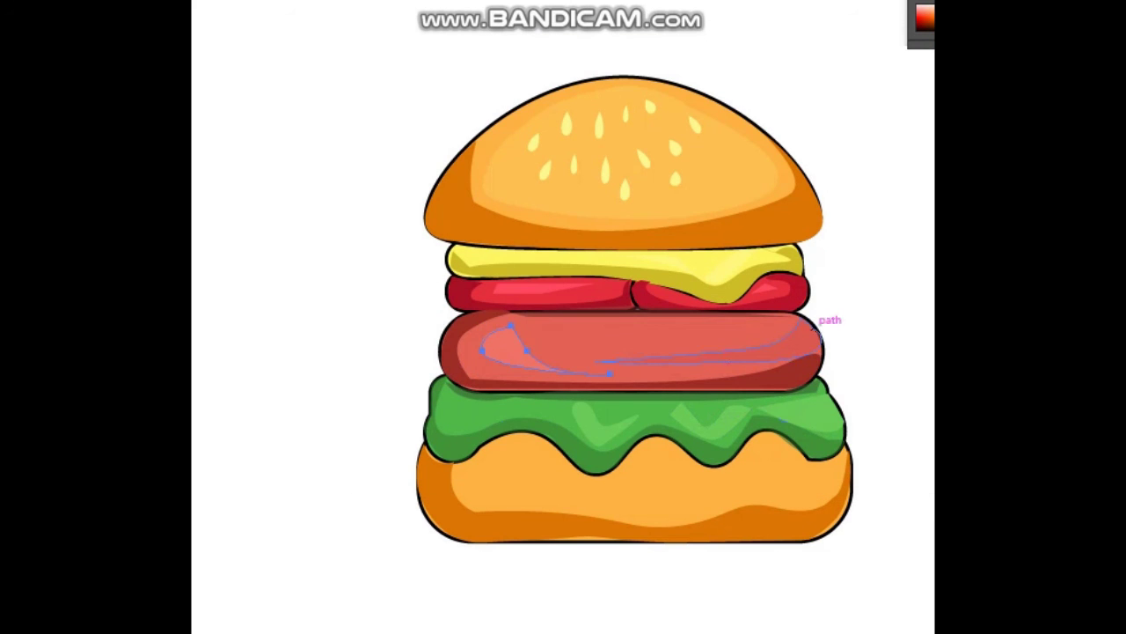
key(Escape)
Draw an arched oval over the top bun and give it a pale fill
click(493, 141)
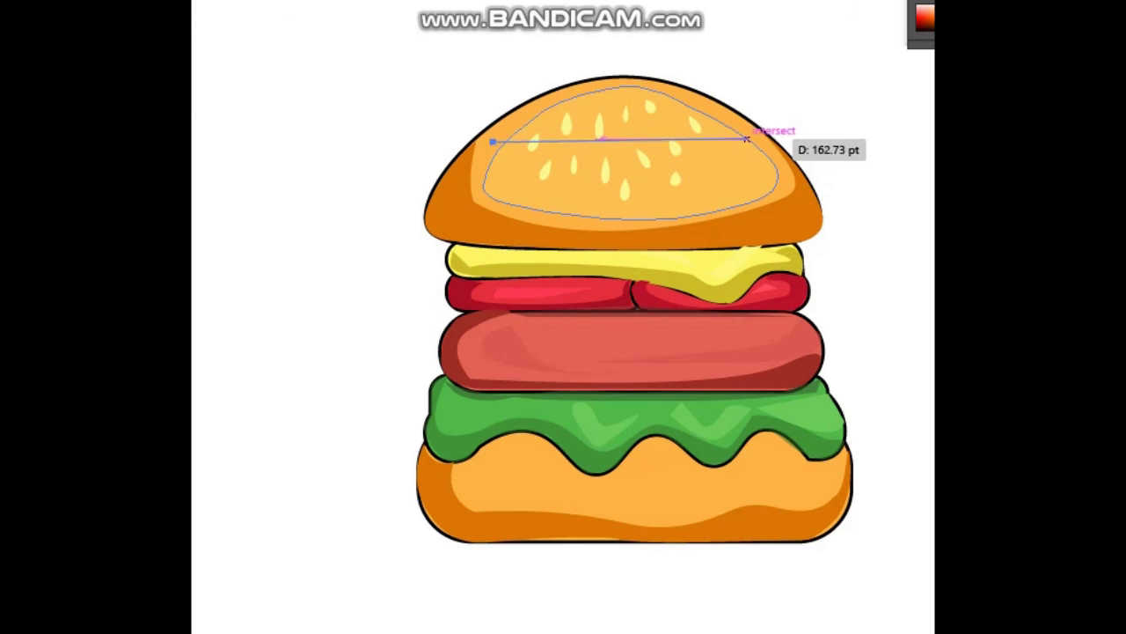
drag(746, 139, 880, 271)
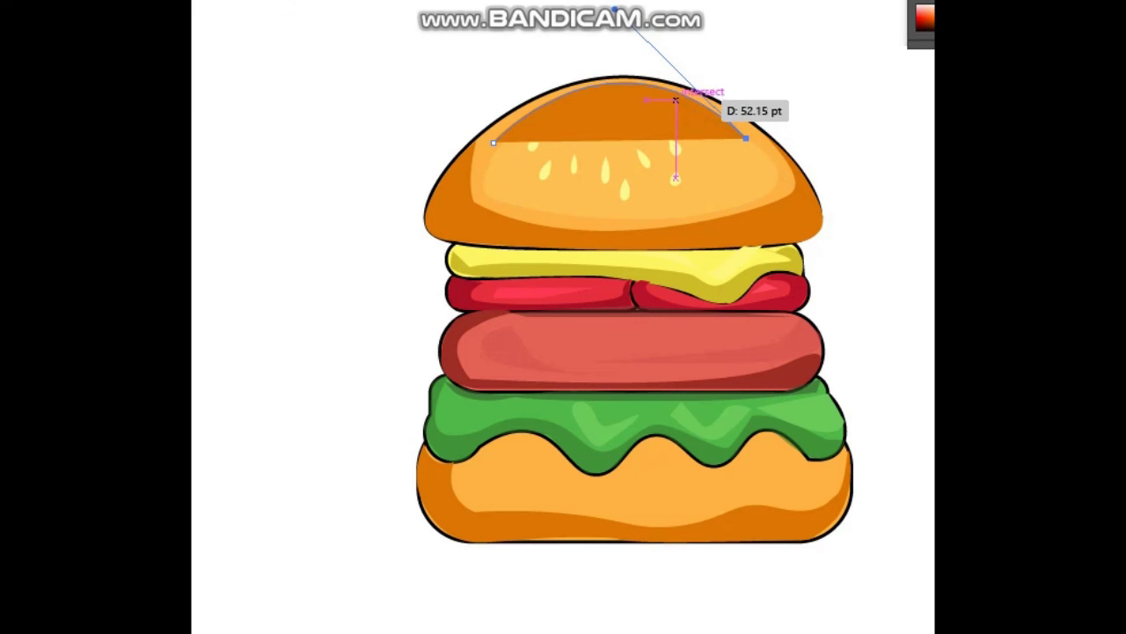
drag(675, 99, 651, 91)
key(ctrl+z)
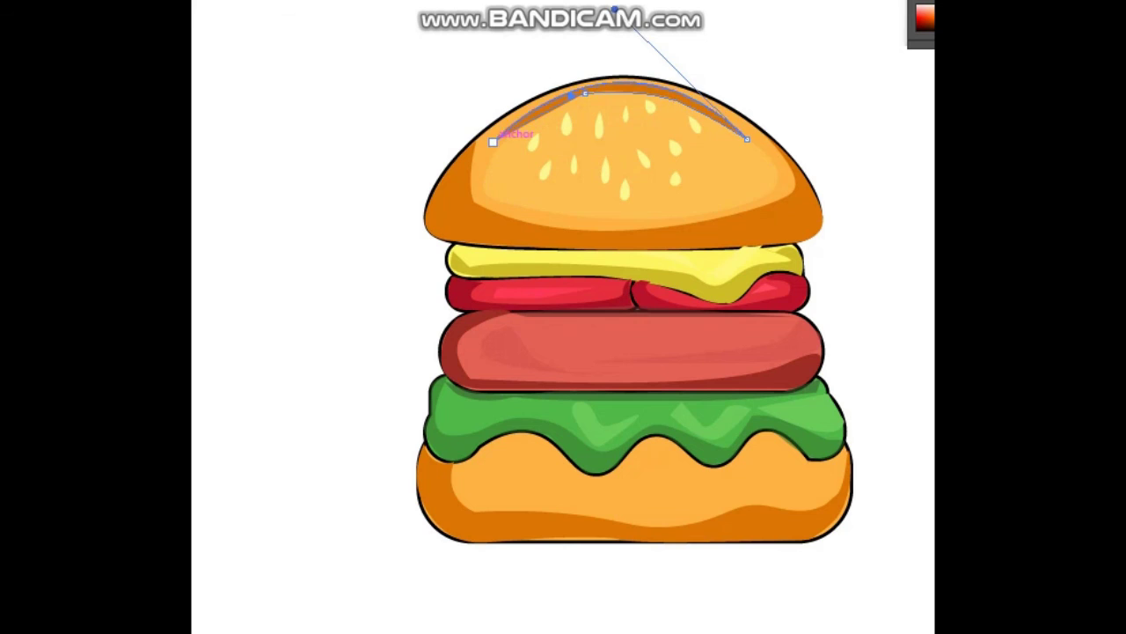
double_click(193, 326)
key(Escape)
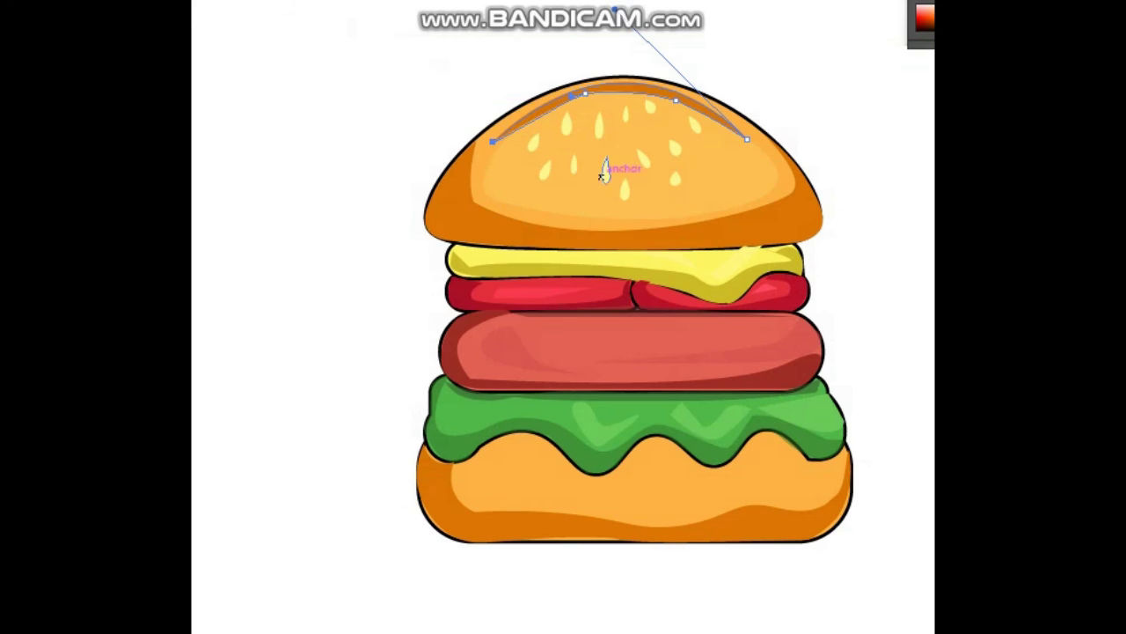
double_click(193, 326)
key(Return)
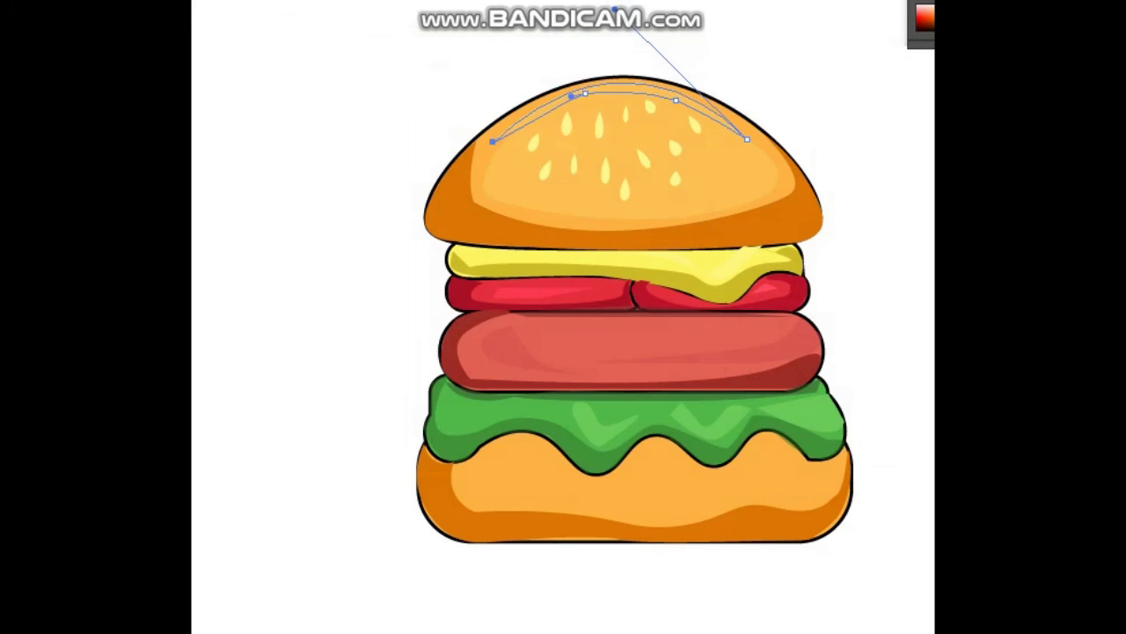
double_click(193, 326)
key(Return)
key(ctrl+z)
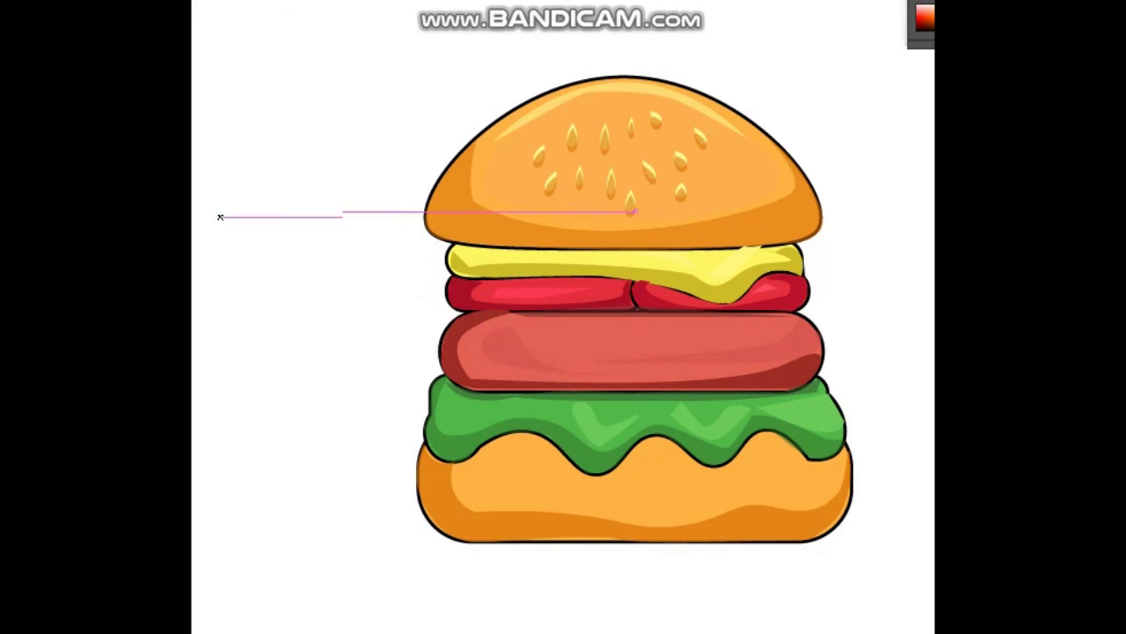
Place a triangle texture speck on the patty, nudge the top-bun marks and select them
drag(566, 339, 528, 330)
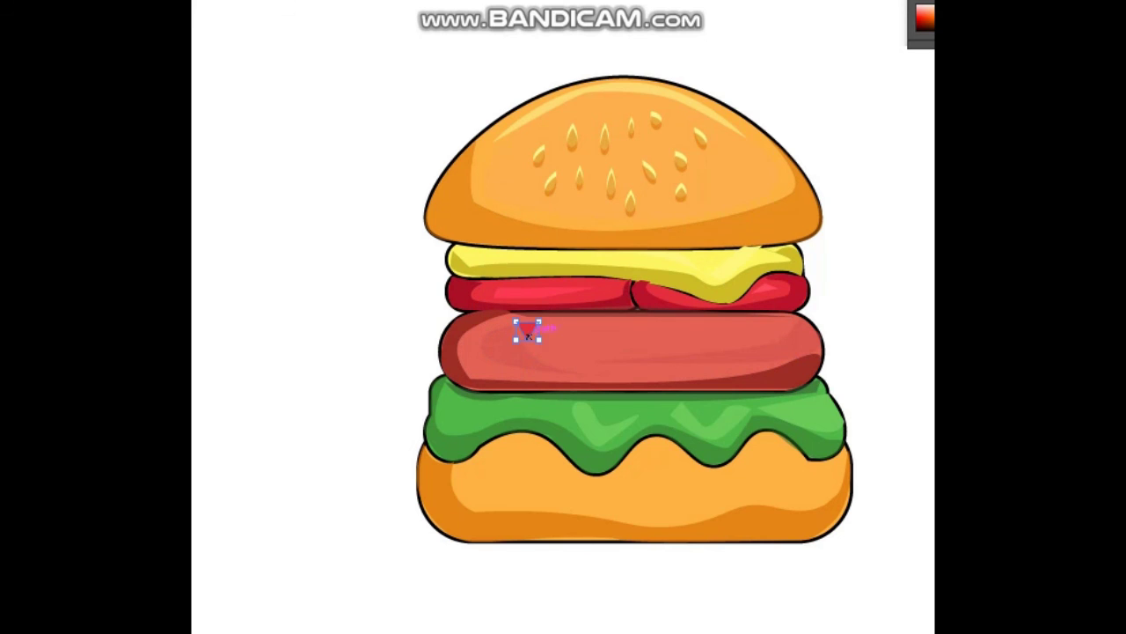
mouse_move(528, 333)
mouse_down()
mouse_move(540, 352)
mouse_move(517, 342)
mouse_up()
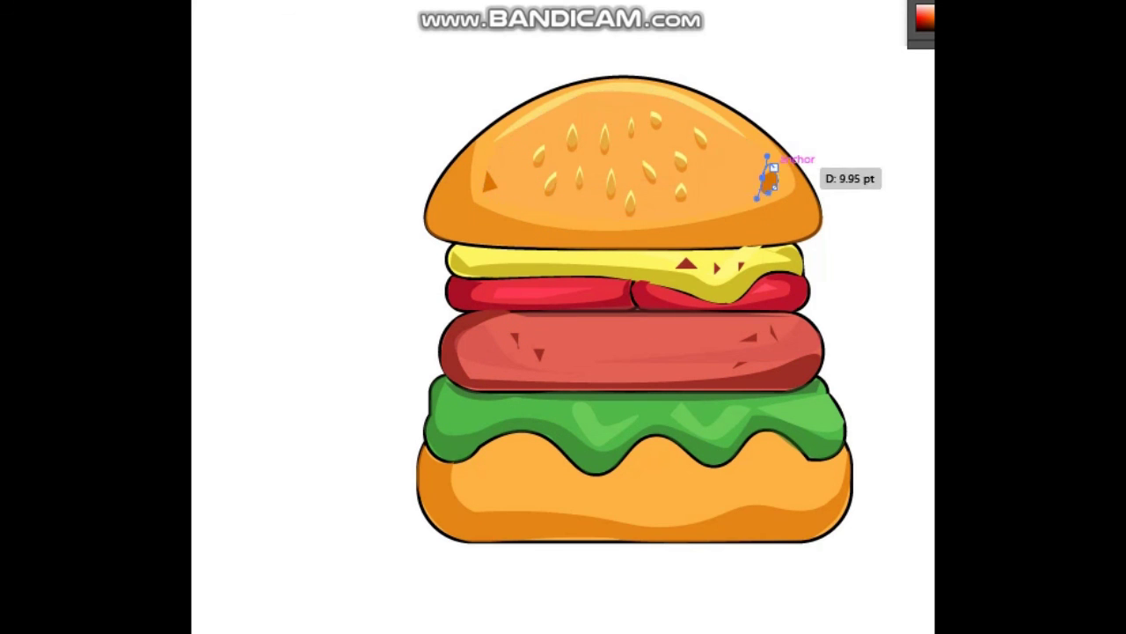
drag(778, 181, 768, 179)
click(483, 180)
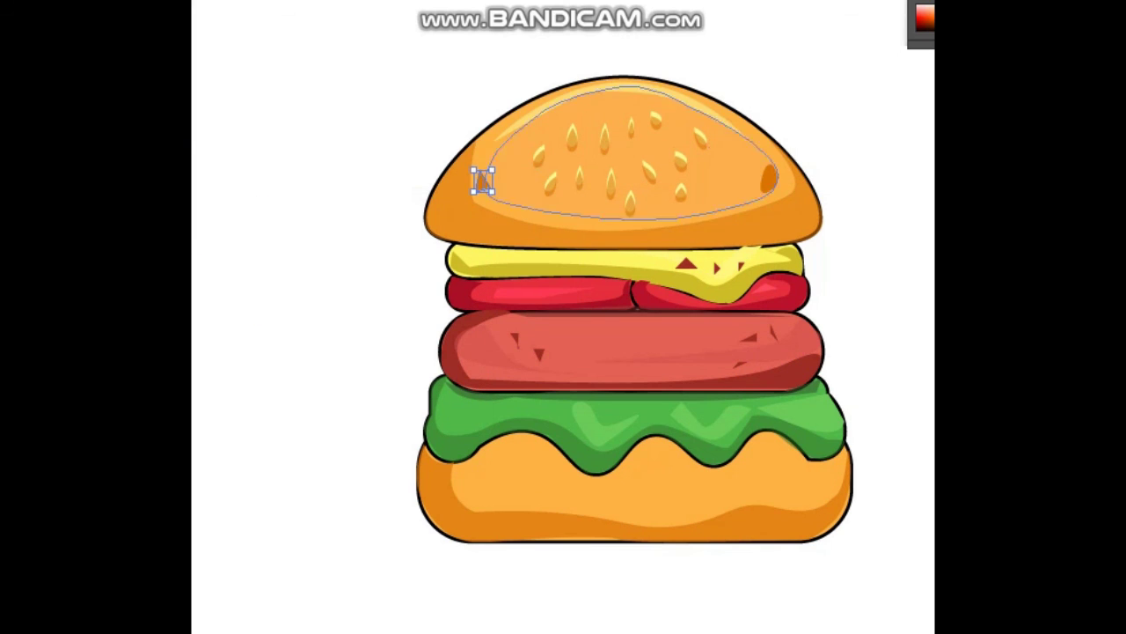
shift+click(769, 179)
click(687, 264)
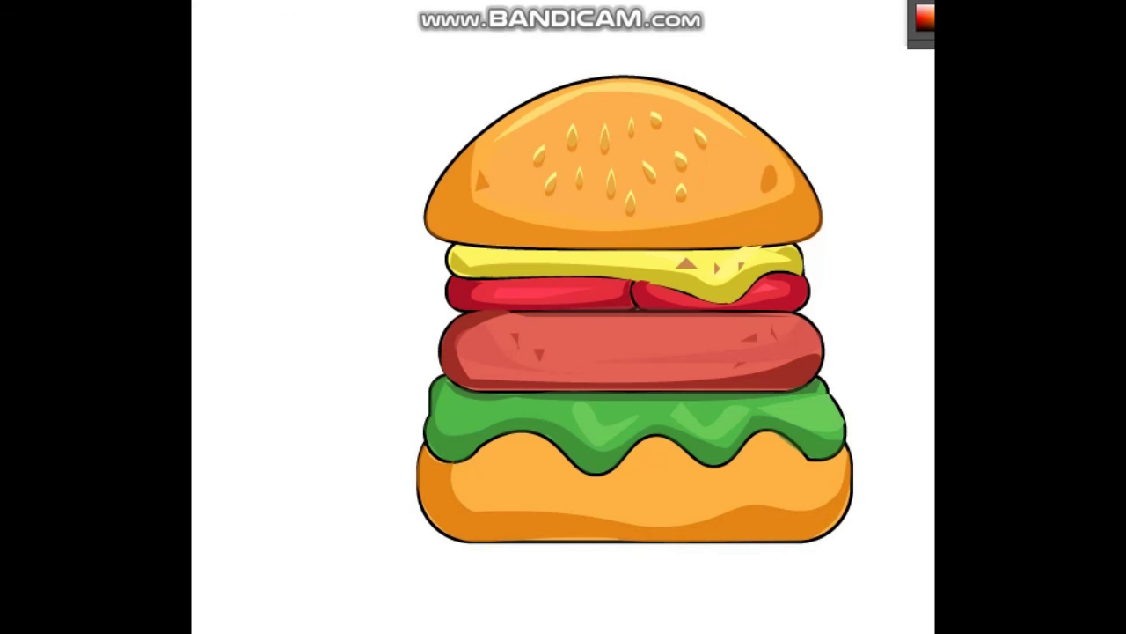
Draw light slivers on both sides of the bottom bun and select them together
drag(463, 483, 480, 492)
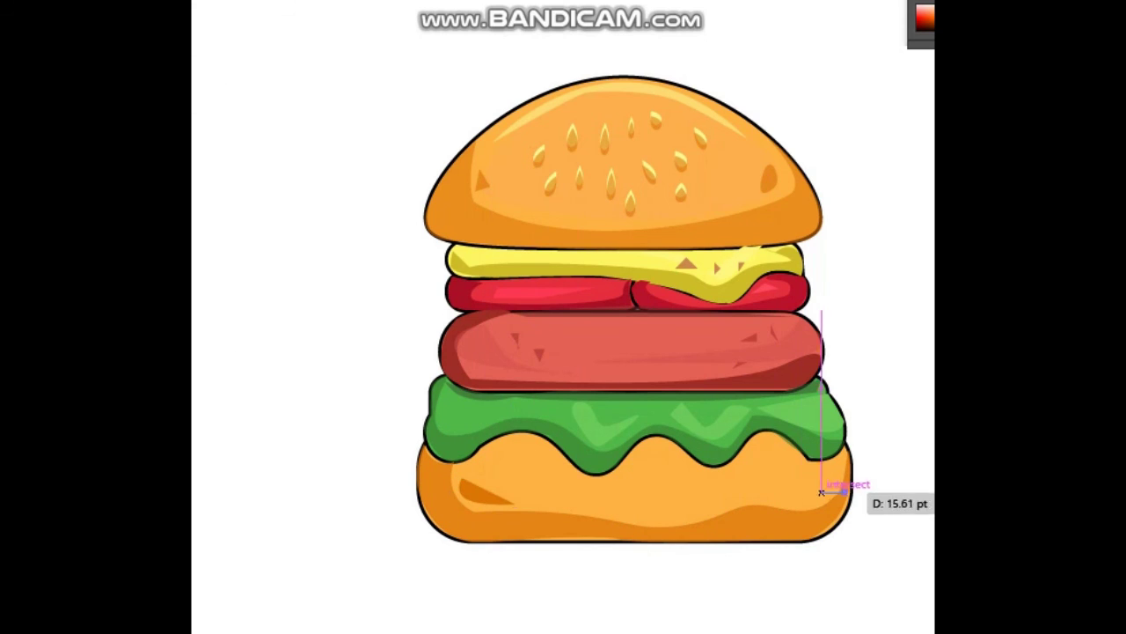
mouse_move(841, 497)
mouse_down()
mouse_move(838, 515)
mouse_move(824, 483)
mouse_move(814, 494)
mouse_up()
click(764, 496)
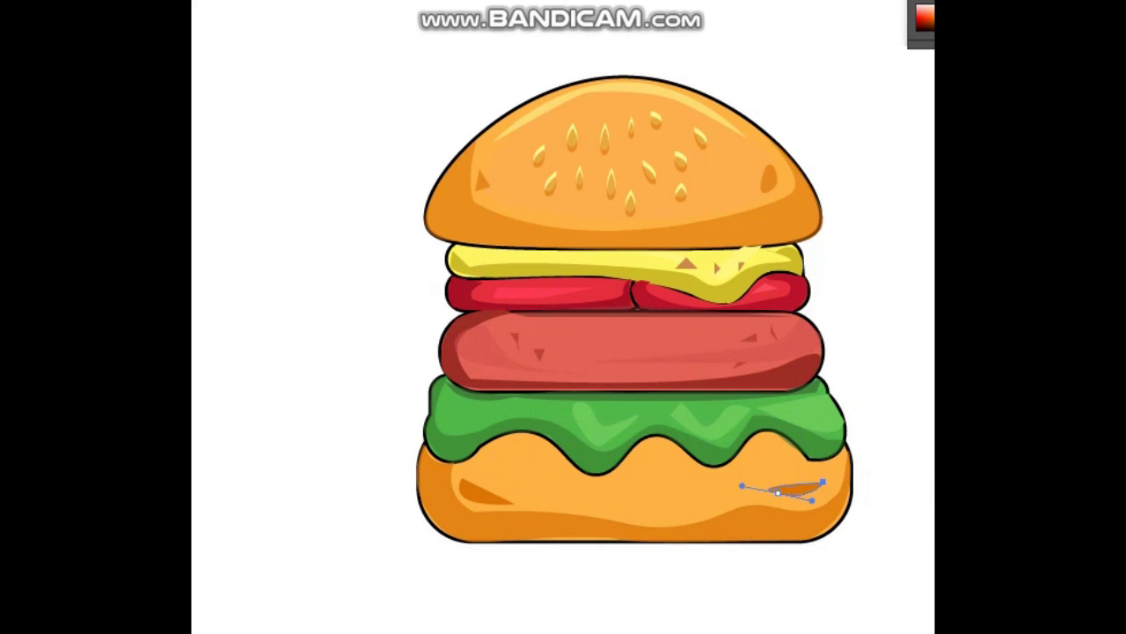
shift+click(487, 502)
click(796, 484)
shift+click(482, 501)
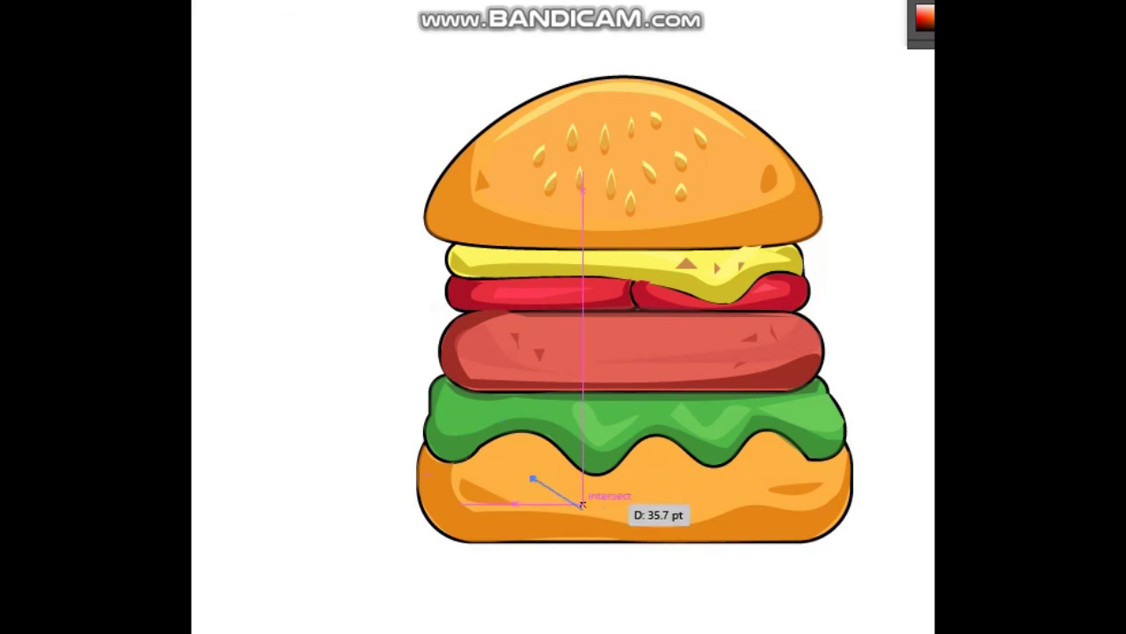
Draw a shading swoosh across the bottom bun and give it a softer blending mode
drag(631, 514, 660, 515)
drag(719, 493, 696, 506)
mouse_move(535, 478)
mouse_down()
mouse_move(571, 473)
mouse_move(574, 525)
mouse_up()
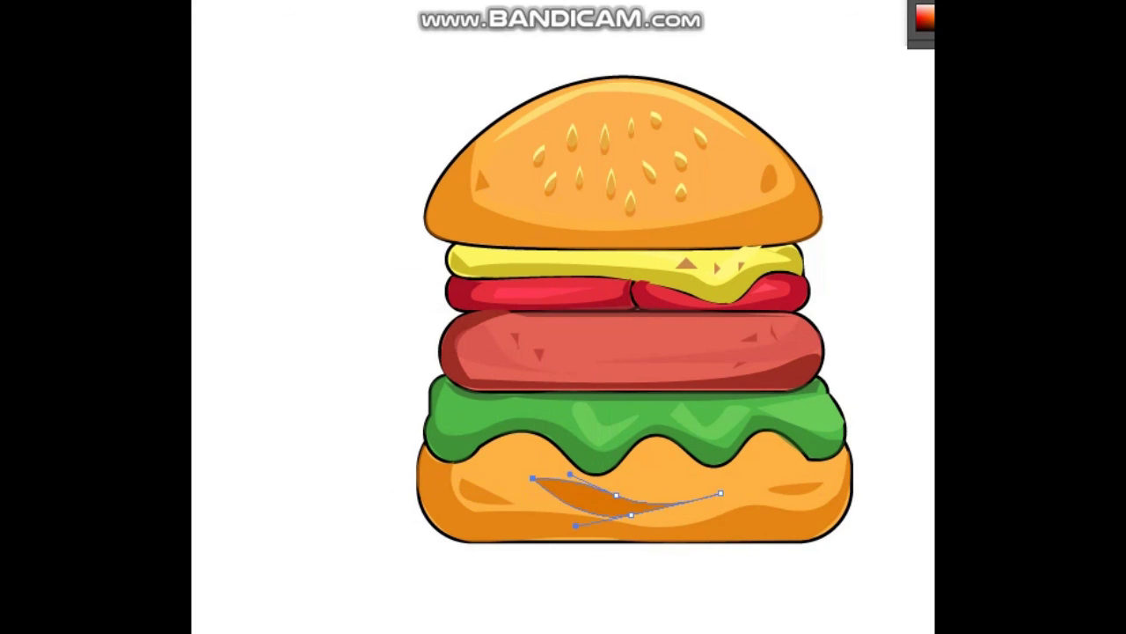
key(v)
click(563, 495)
click(526, 2)
key(Down)
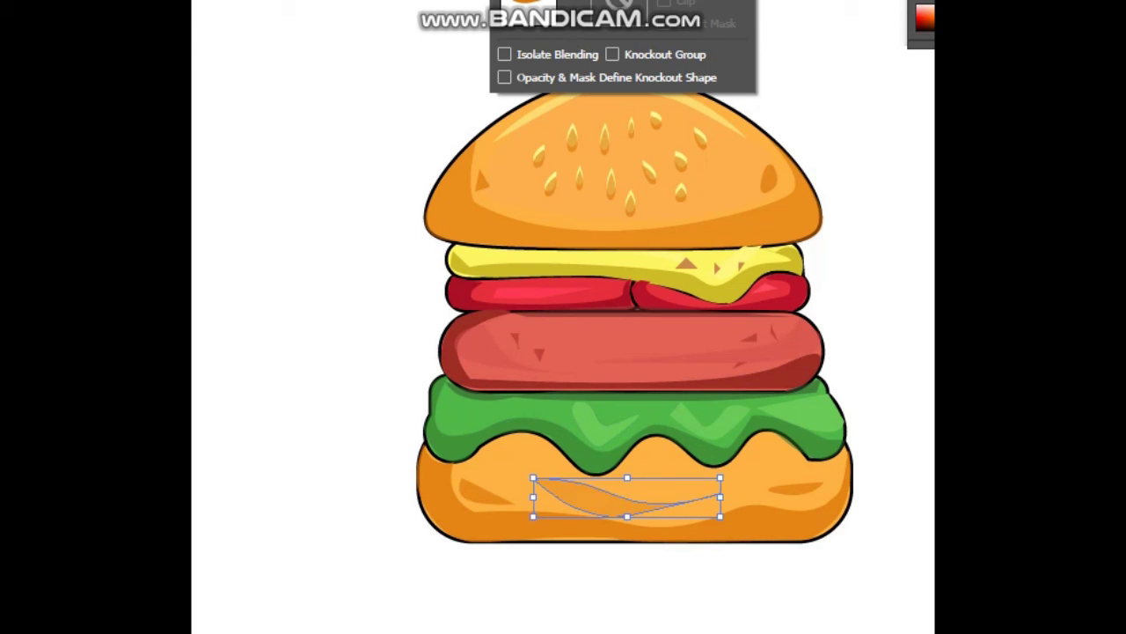
key(ctrl+shift+a)
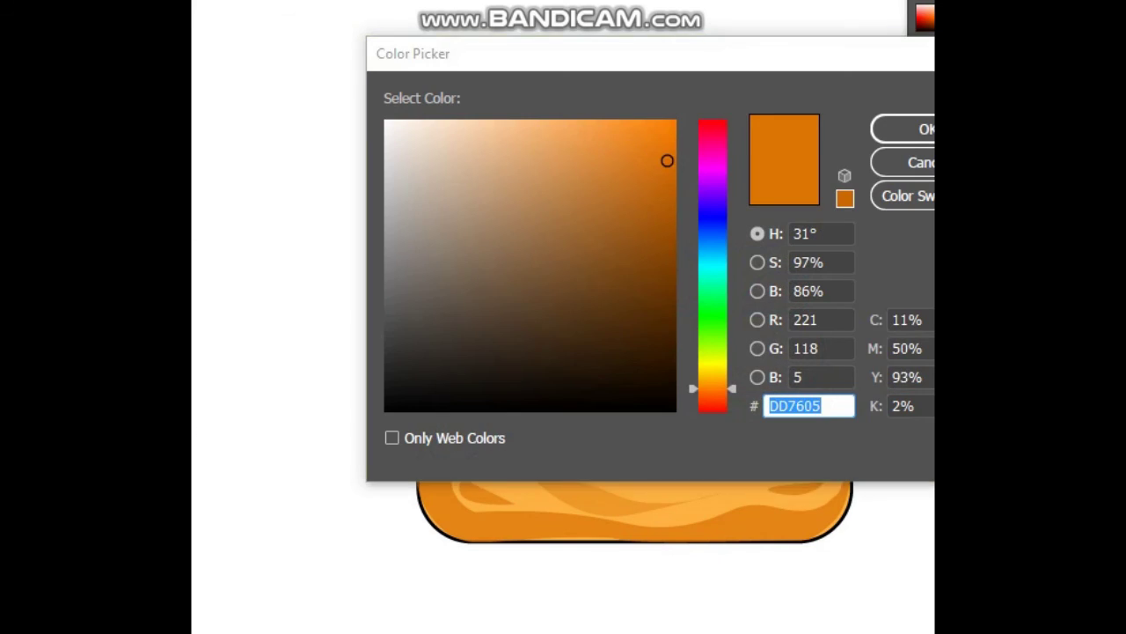
Draw a 6D3803 brown oval under the burger, send it to back, and recolour it A34F04
click(670, 287)
key(Return)
drag(362, 474, 905, 577)
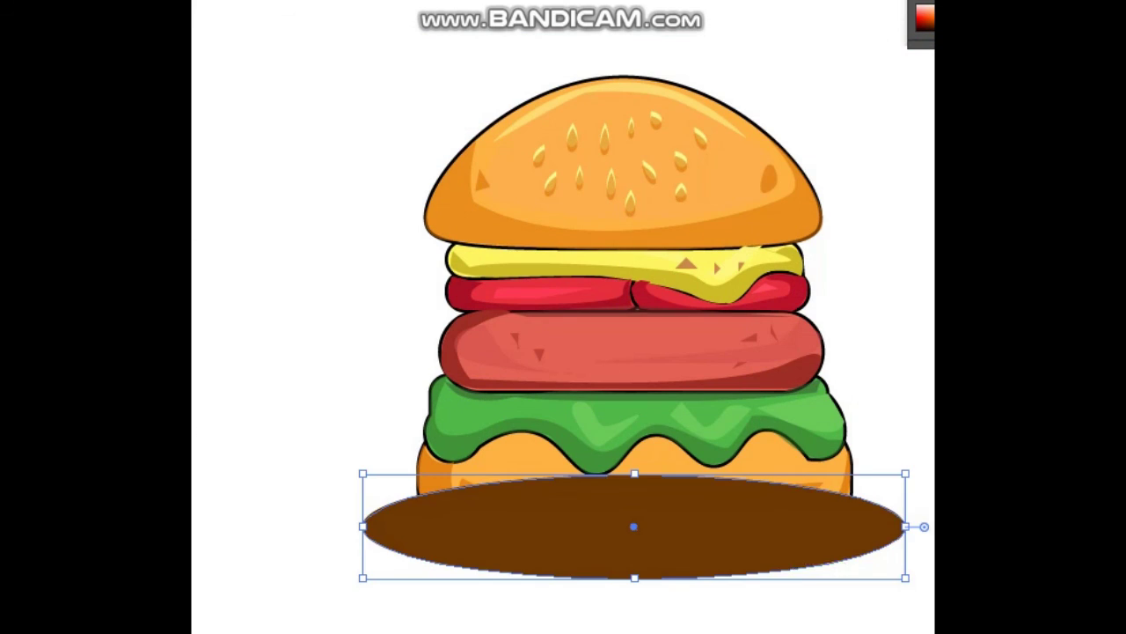
right_click(798, 567)
click(573, 527)
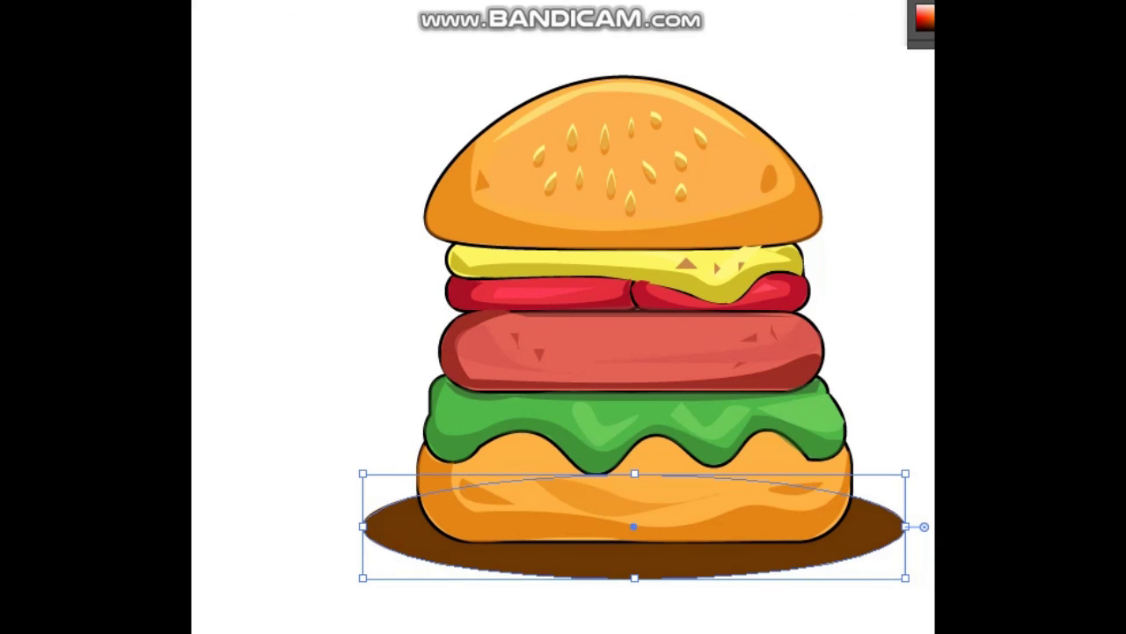
key(Return)
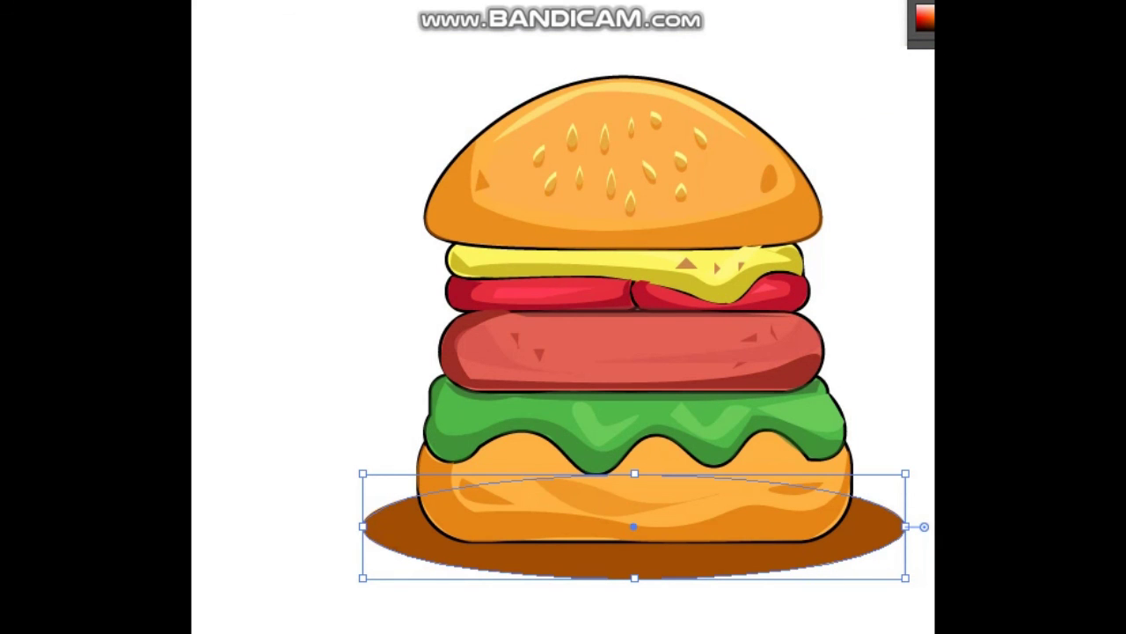